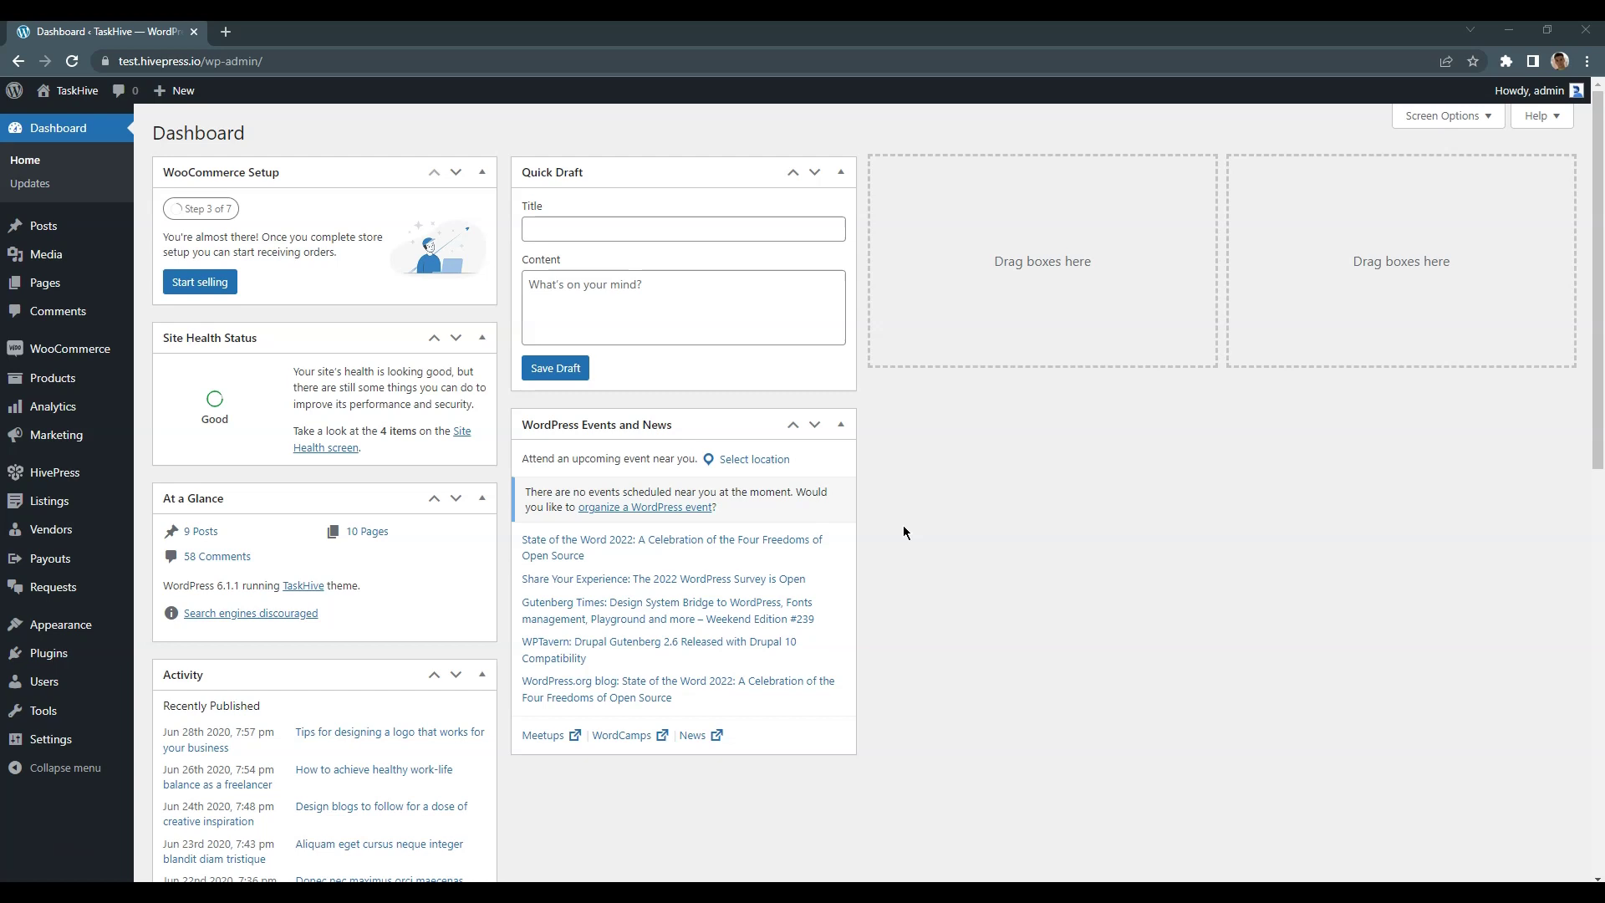
Install and activate the HivePress Paid Listings 1.1.7 extension from the HivePress Extensions page.
mouse_move(130, 483)
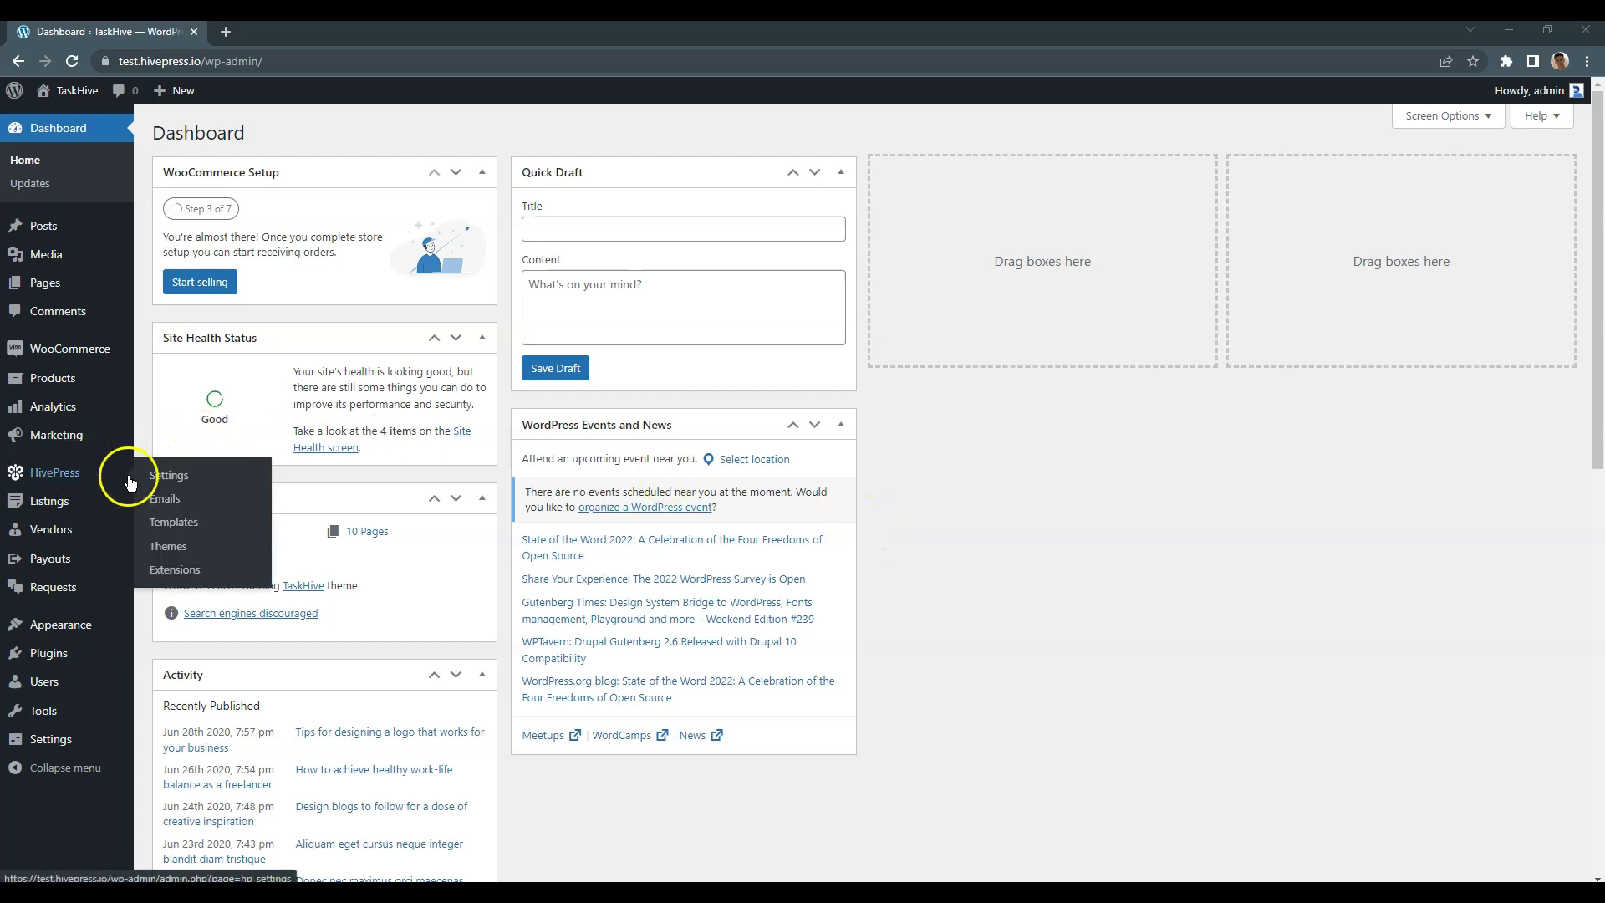
left_click(178, 569)
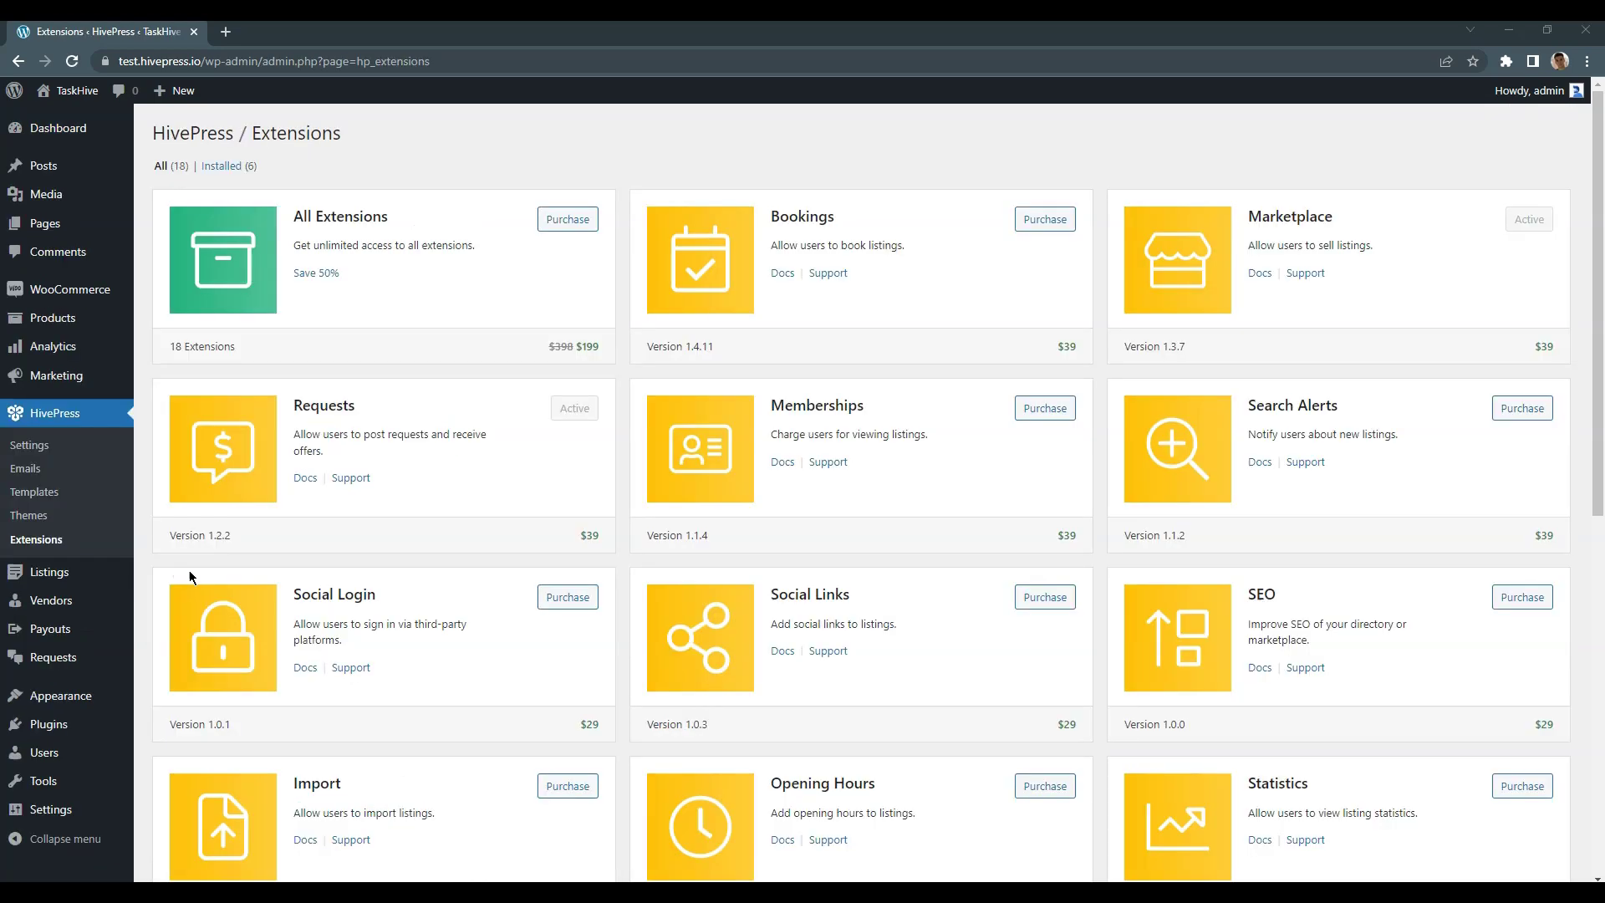
scroll(668, 591, "down", 6)
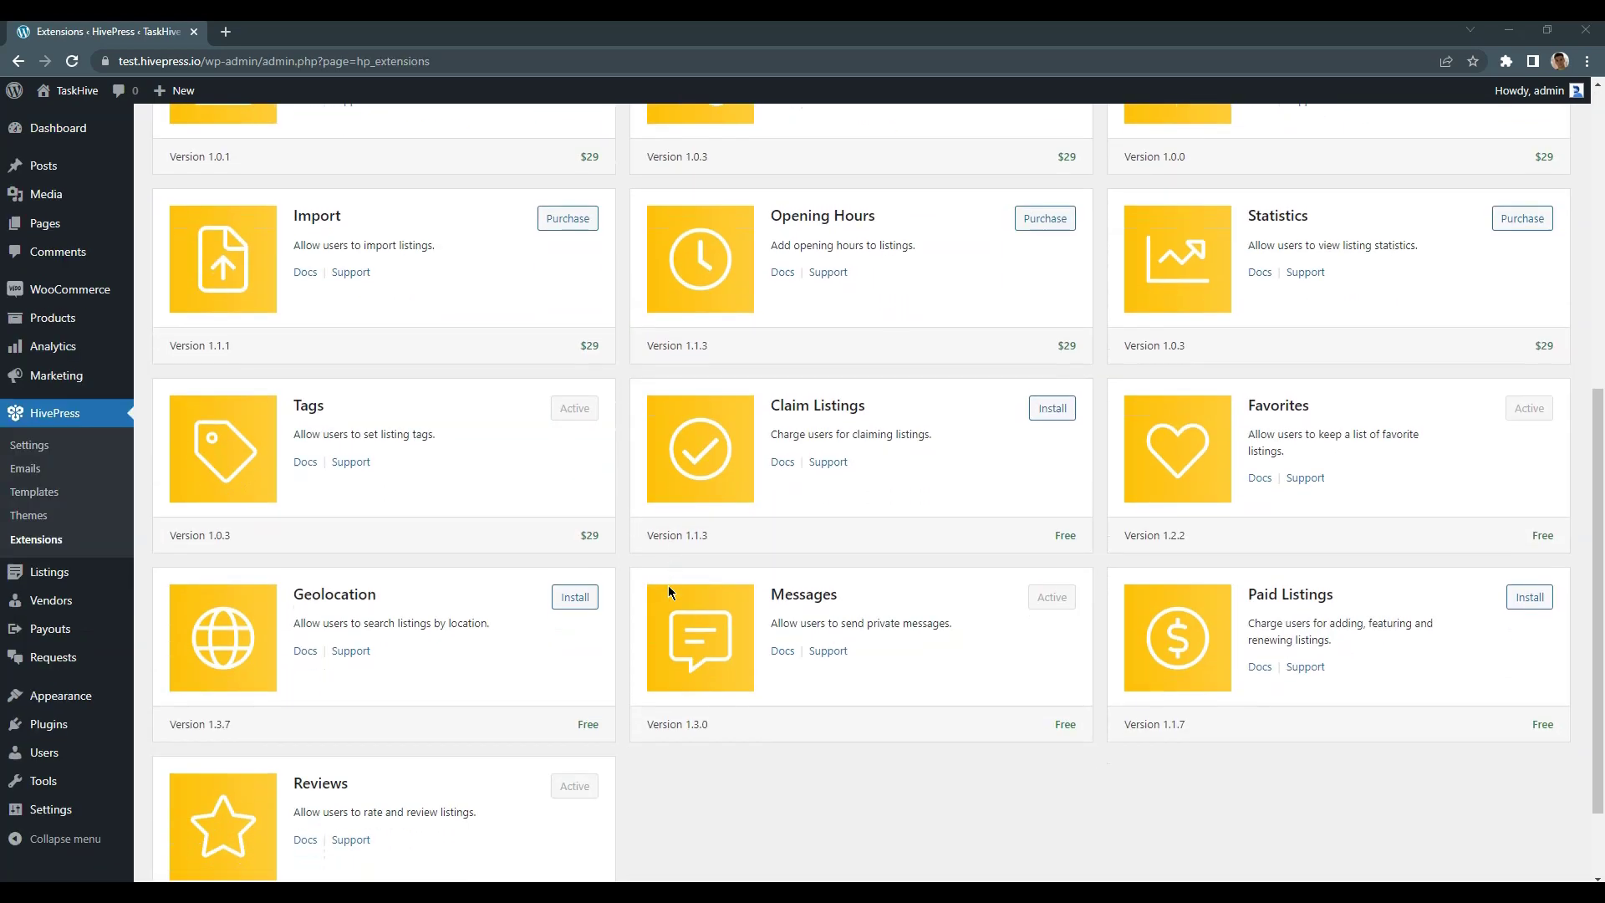
scroll(669, 590, "down", 2)
left_click(1530, 502)
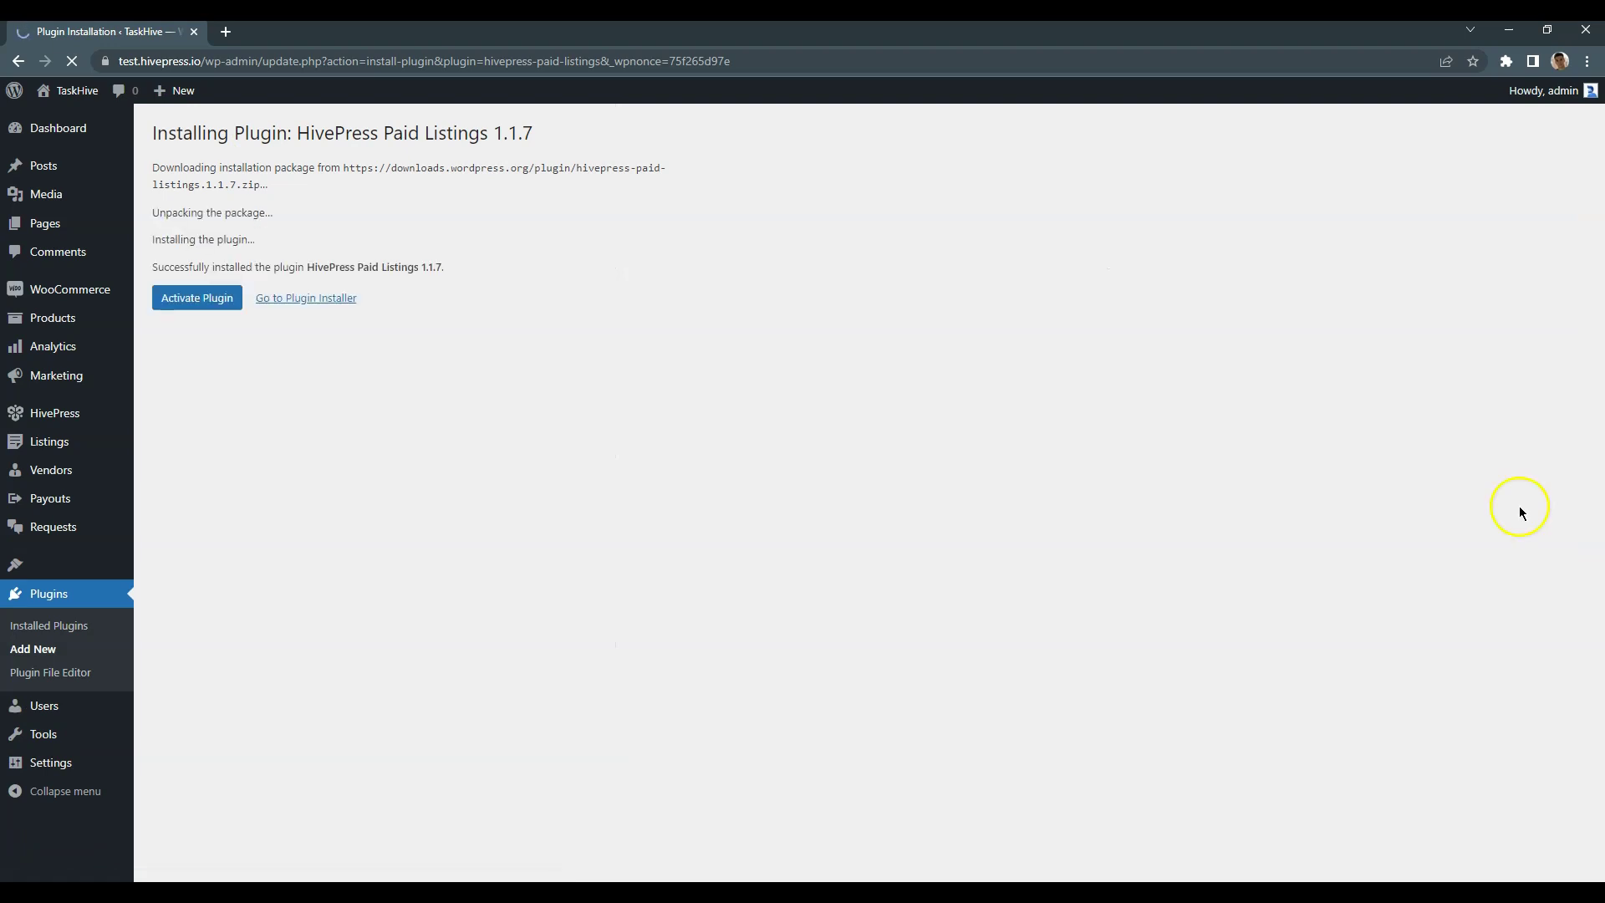
left_click(210, 308)
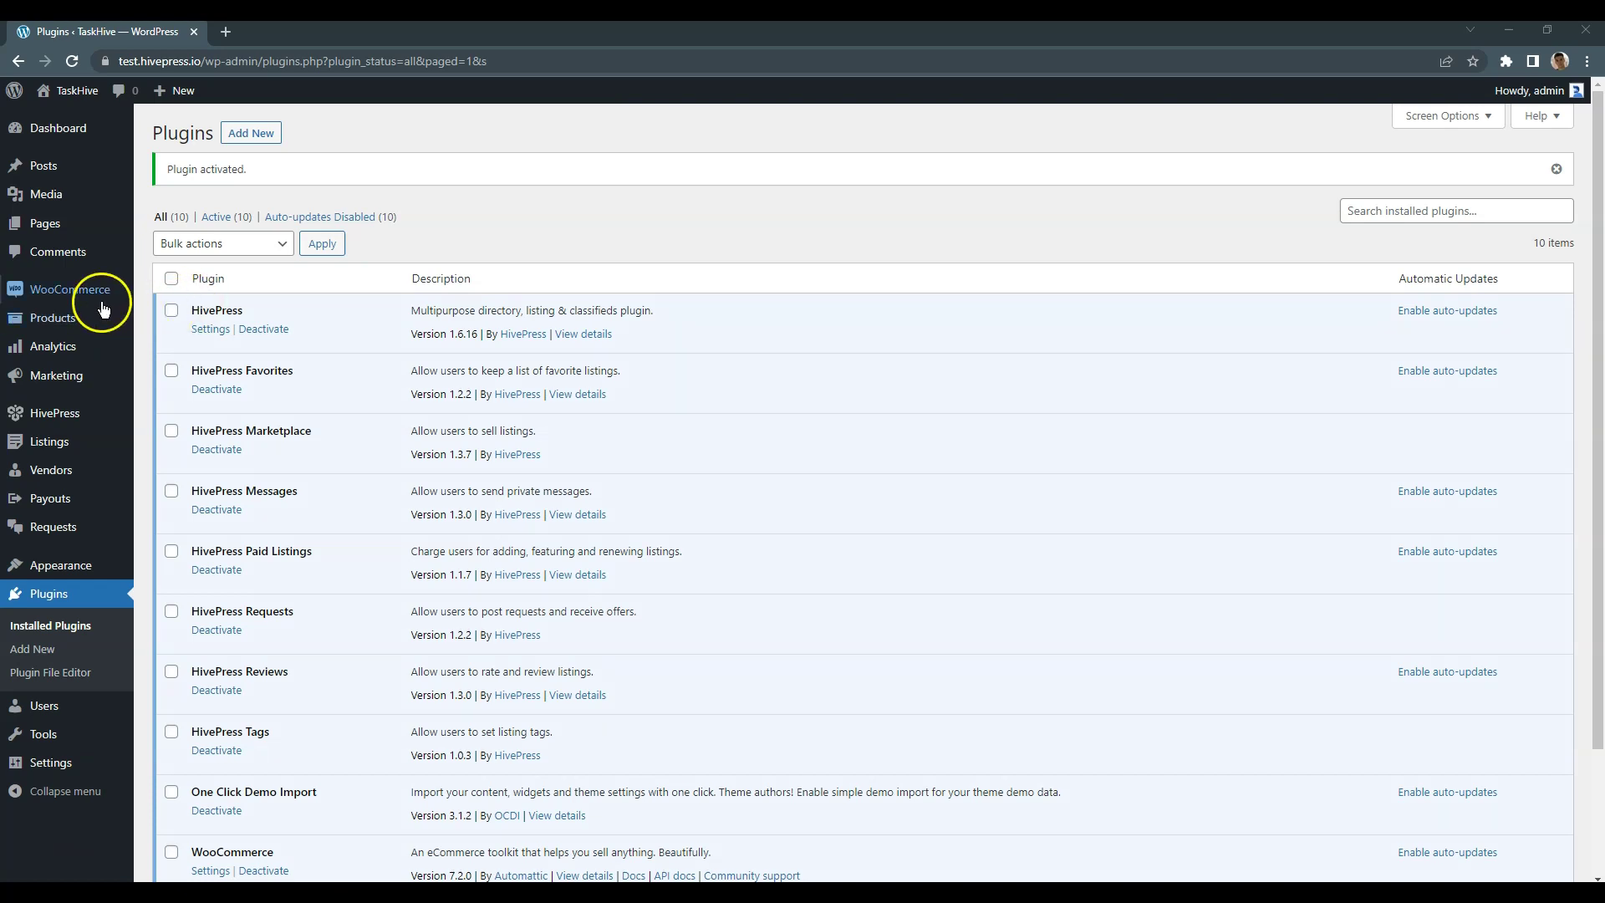
Publish a virtual product named 'Featured status' with a regular price of 30.
mouse_move(78, 318)
left_click(168, 353)
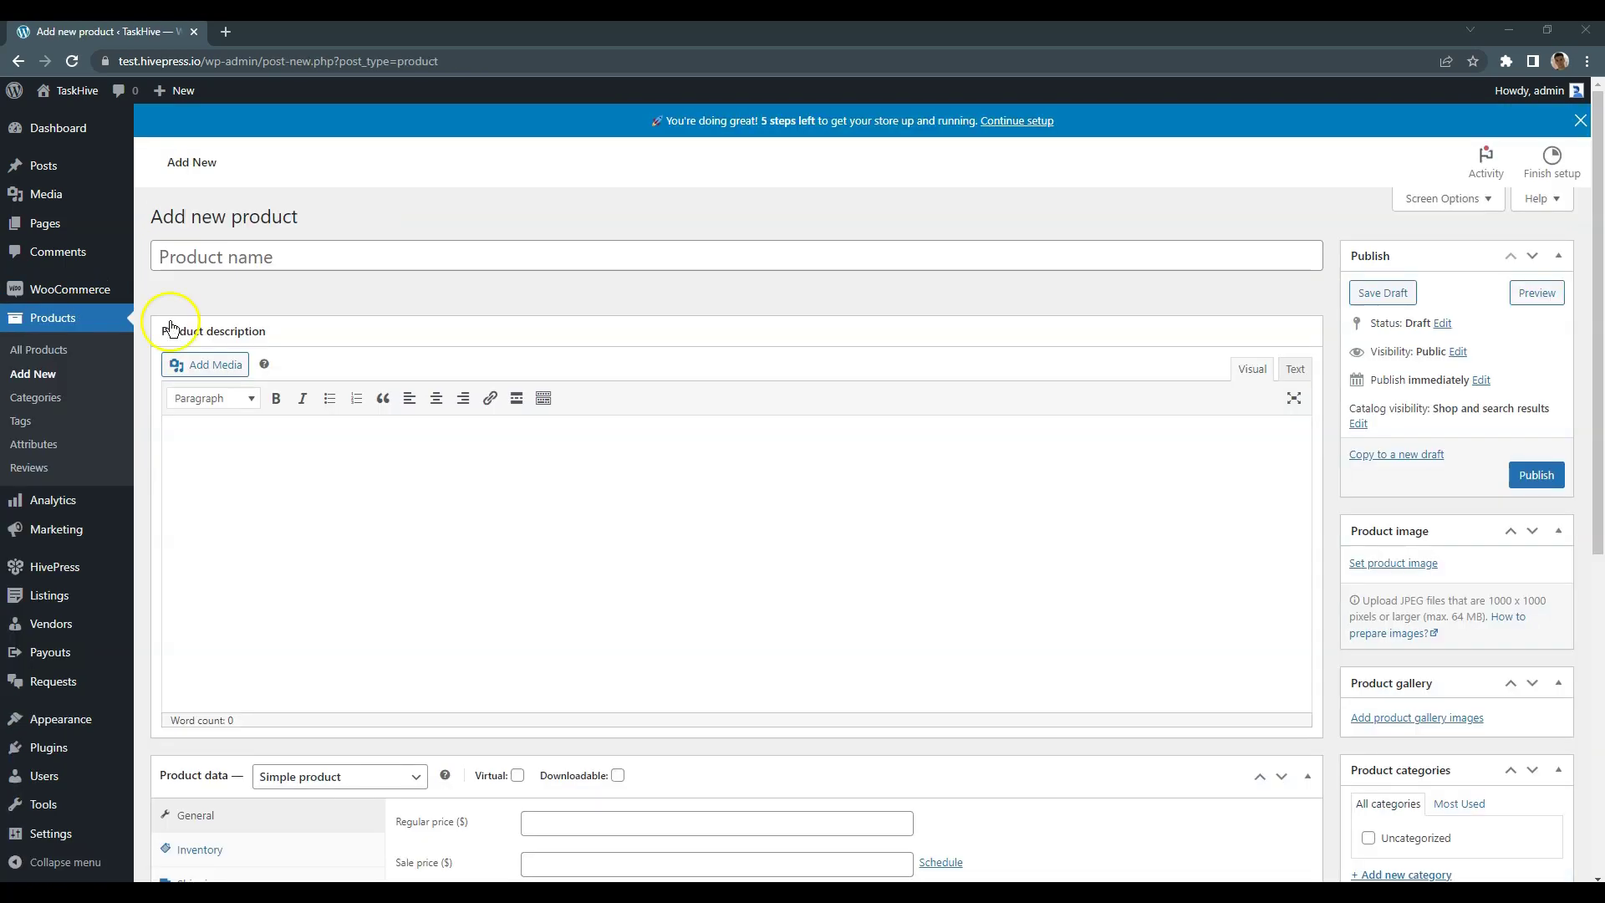
left_click(240, 254)
type("Fe")
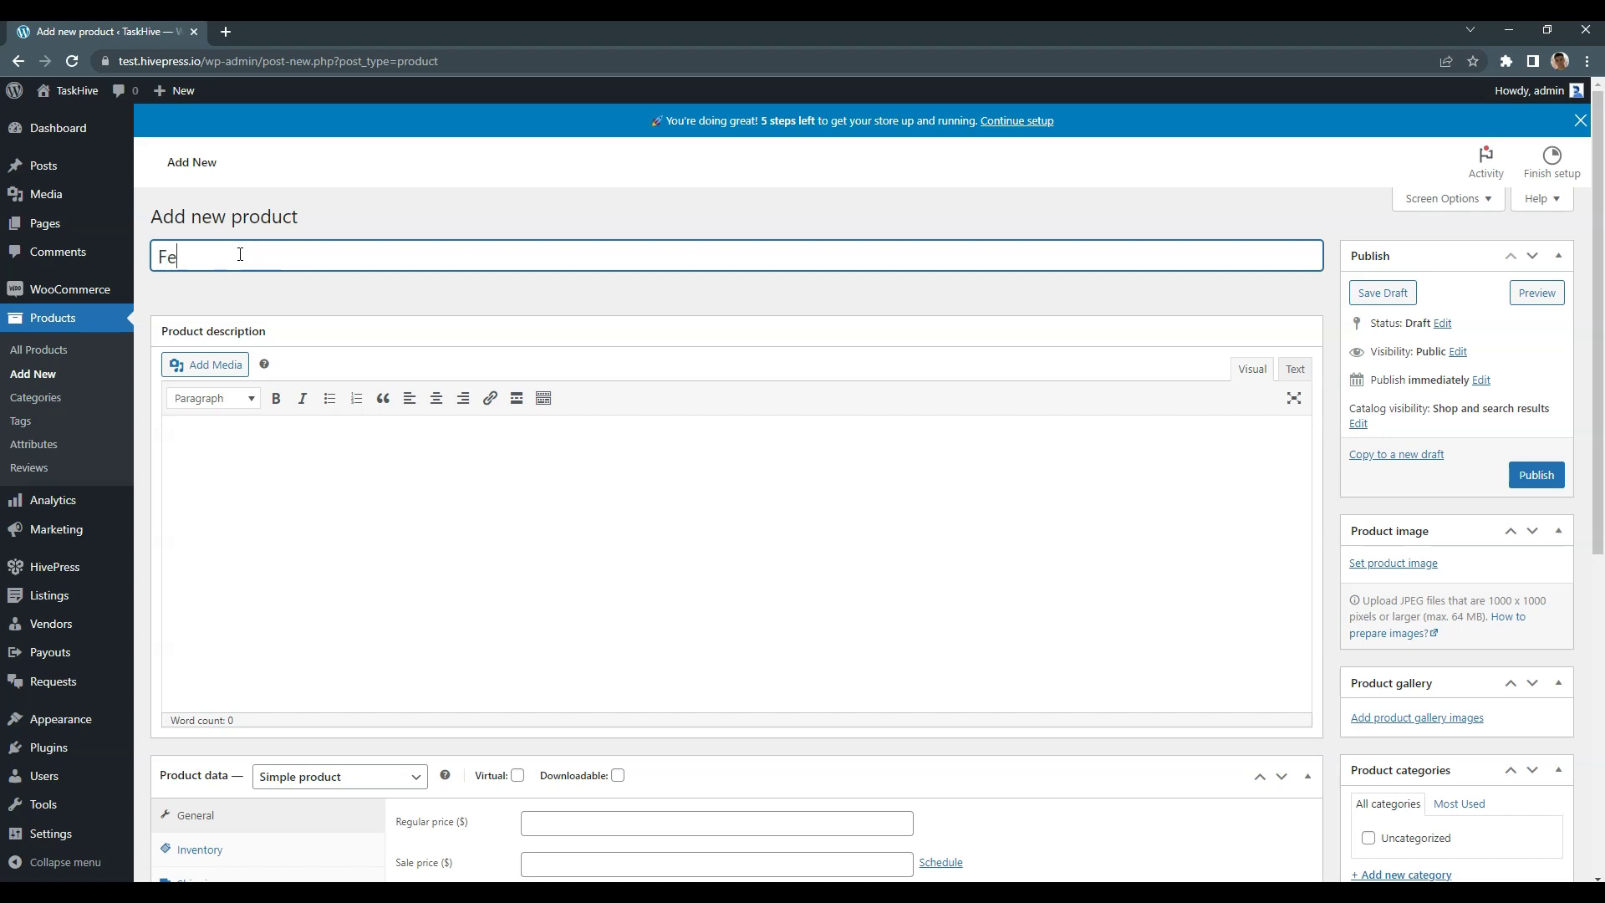
type("atured status")
left_click(534, 509)
scroll(536, 518, "down", 2)
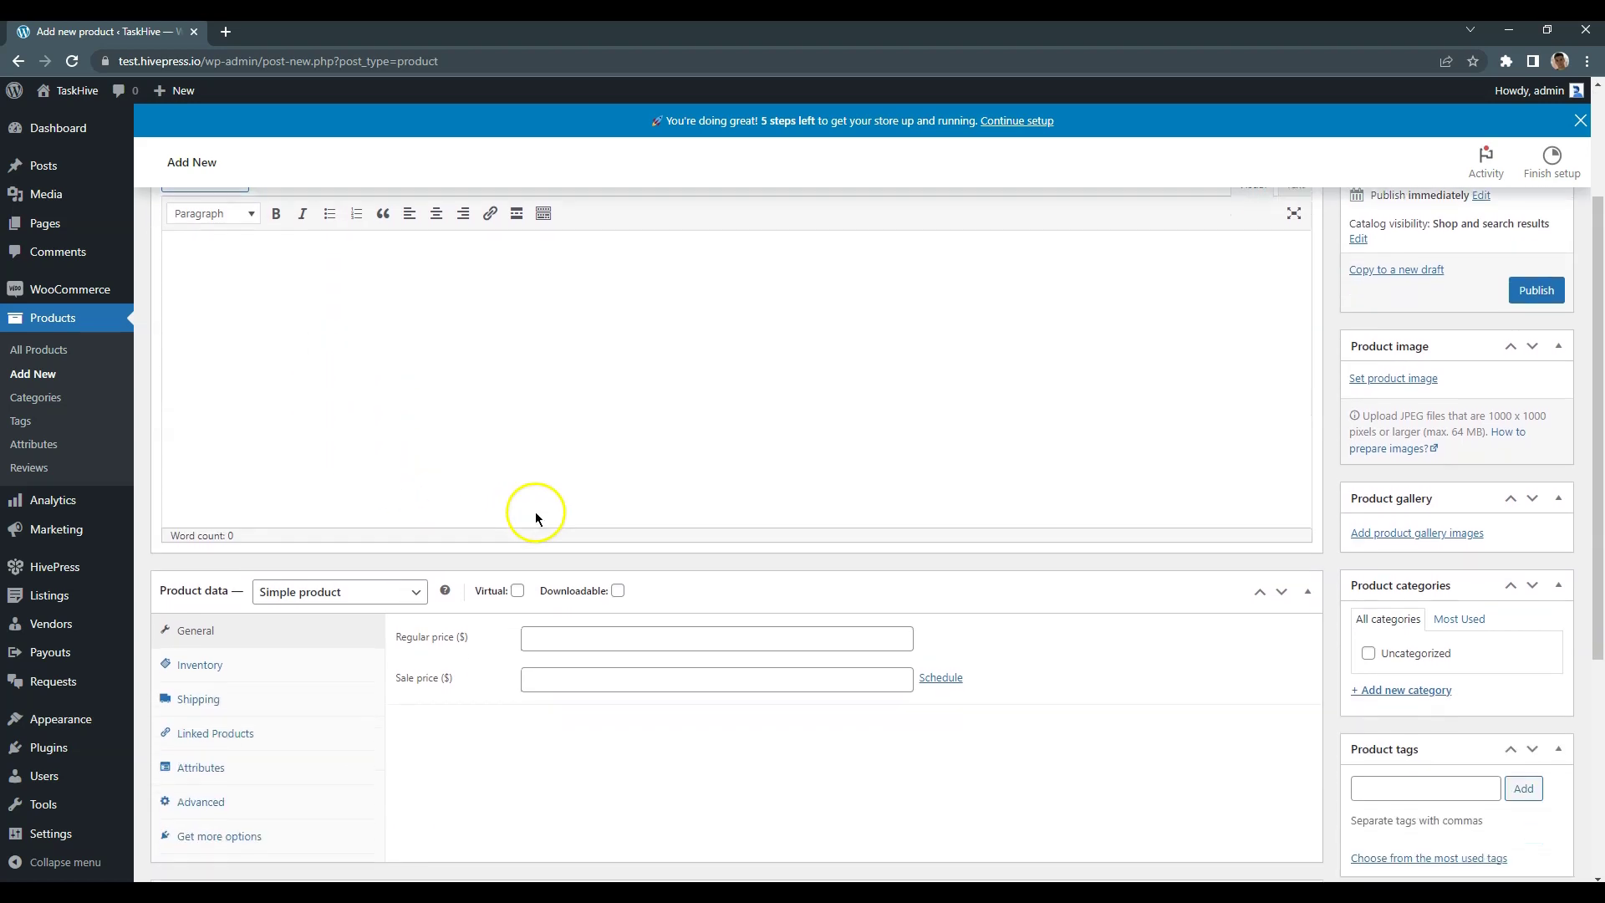
left_click(609, 641)
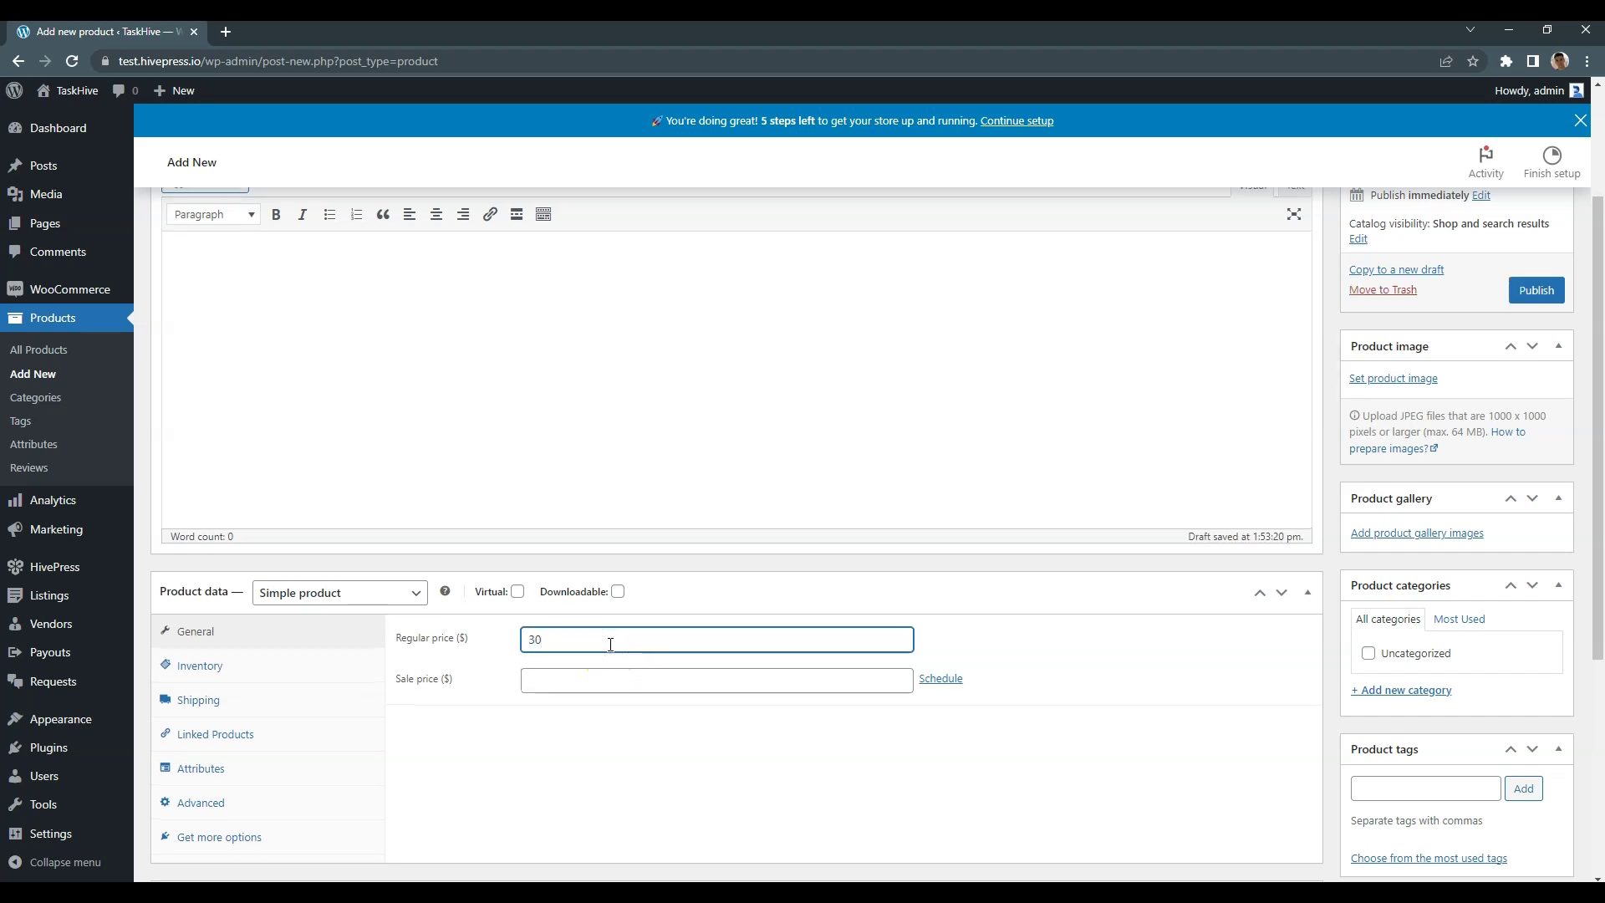
left_click(518, 592)
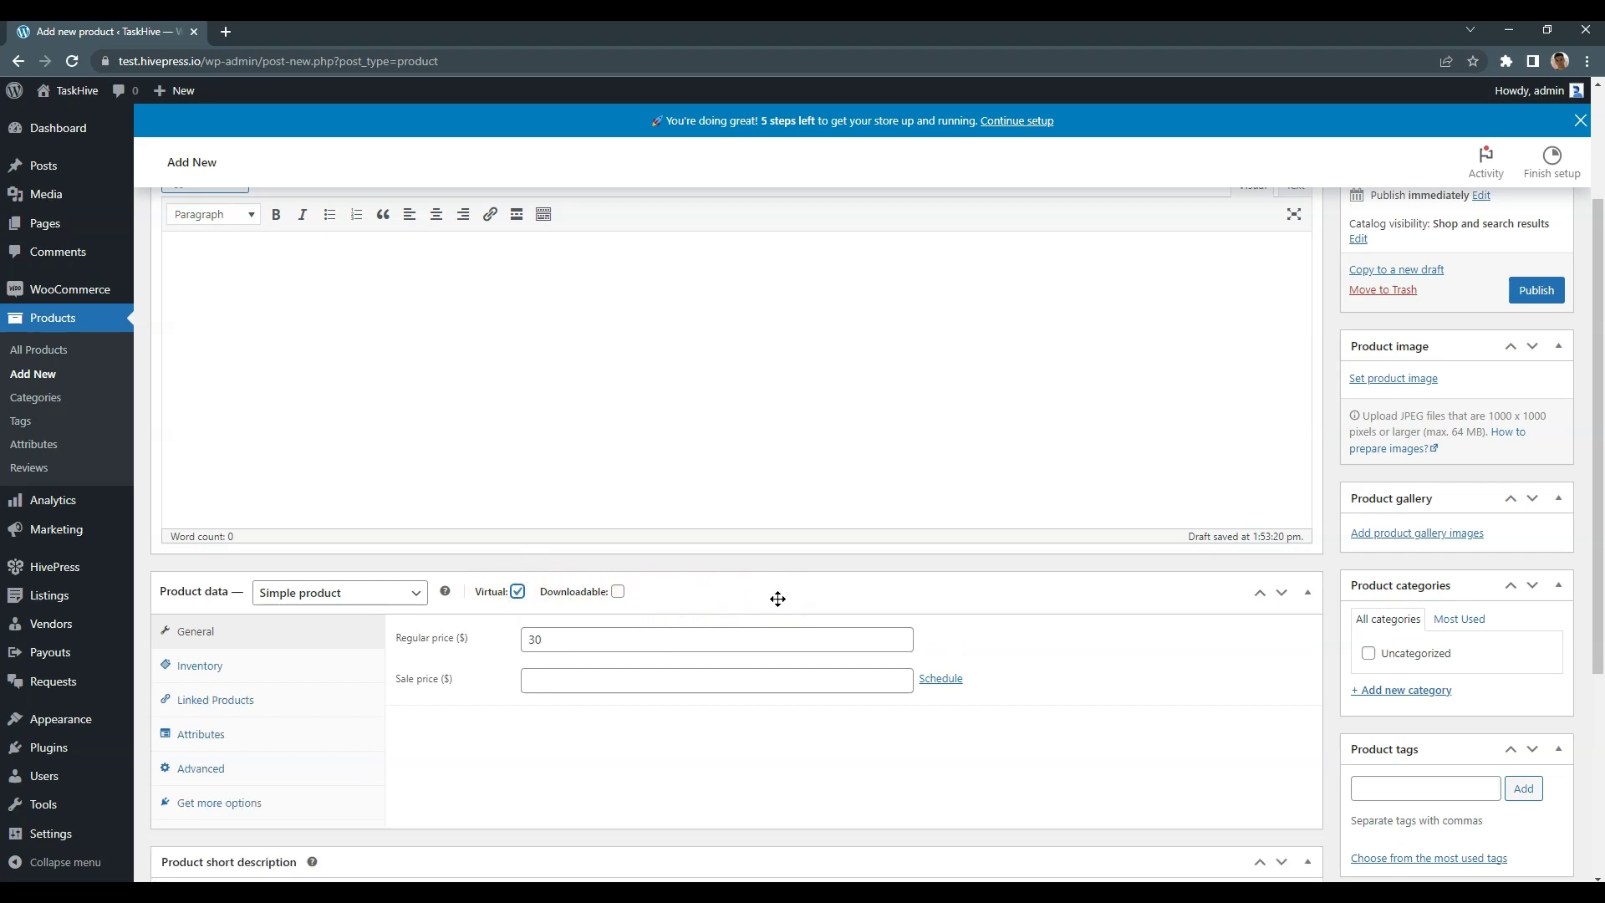
left_click(1536, 287)
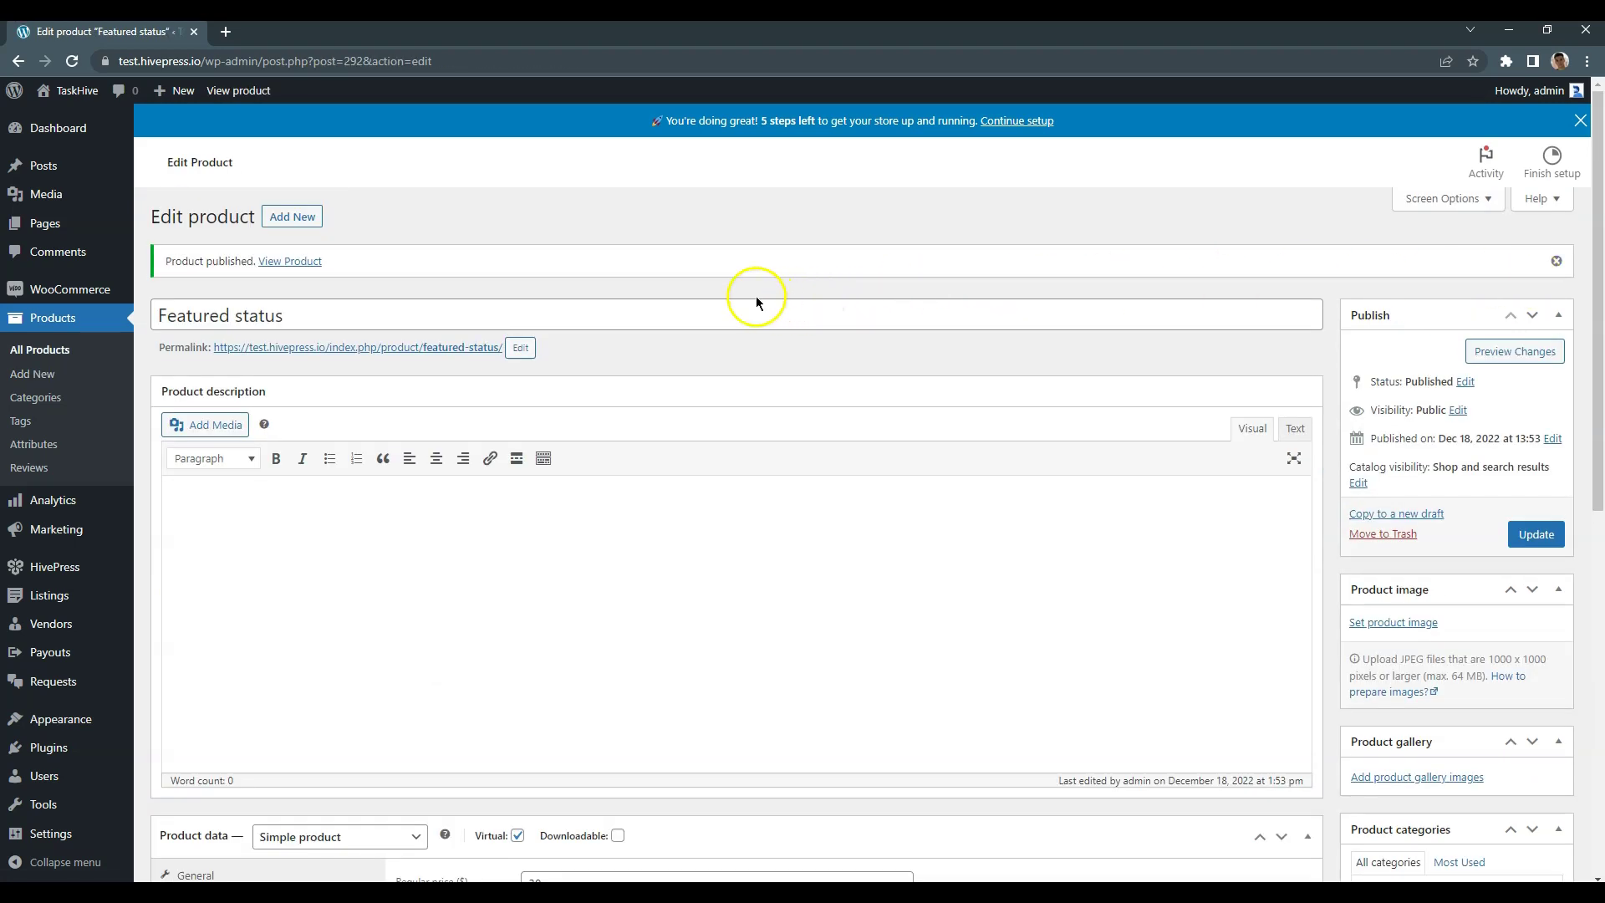
Publish another virtual product, 'Premium package', with a regular price of 99.
left_click(284, 218)
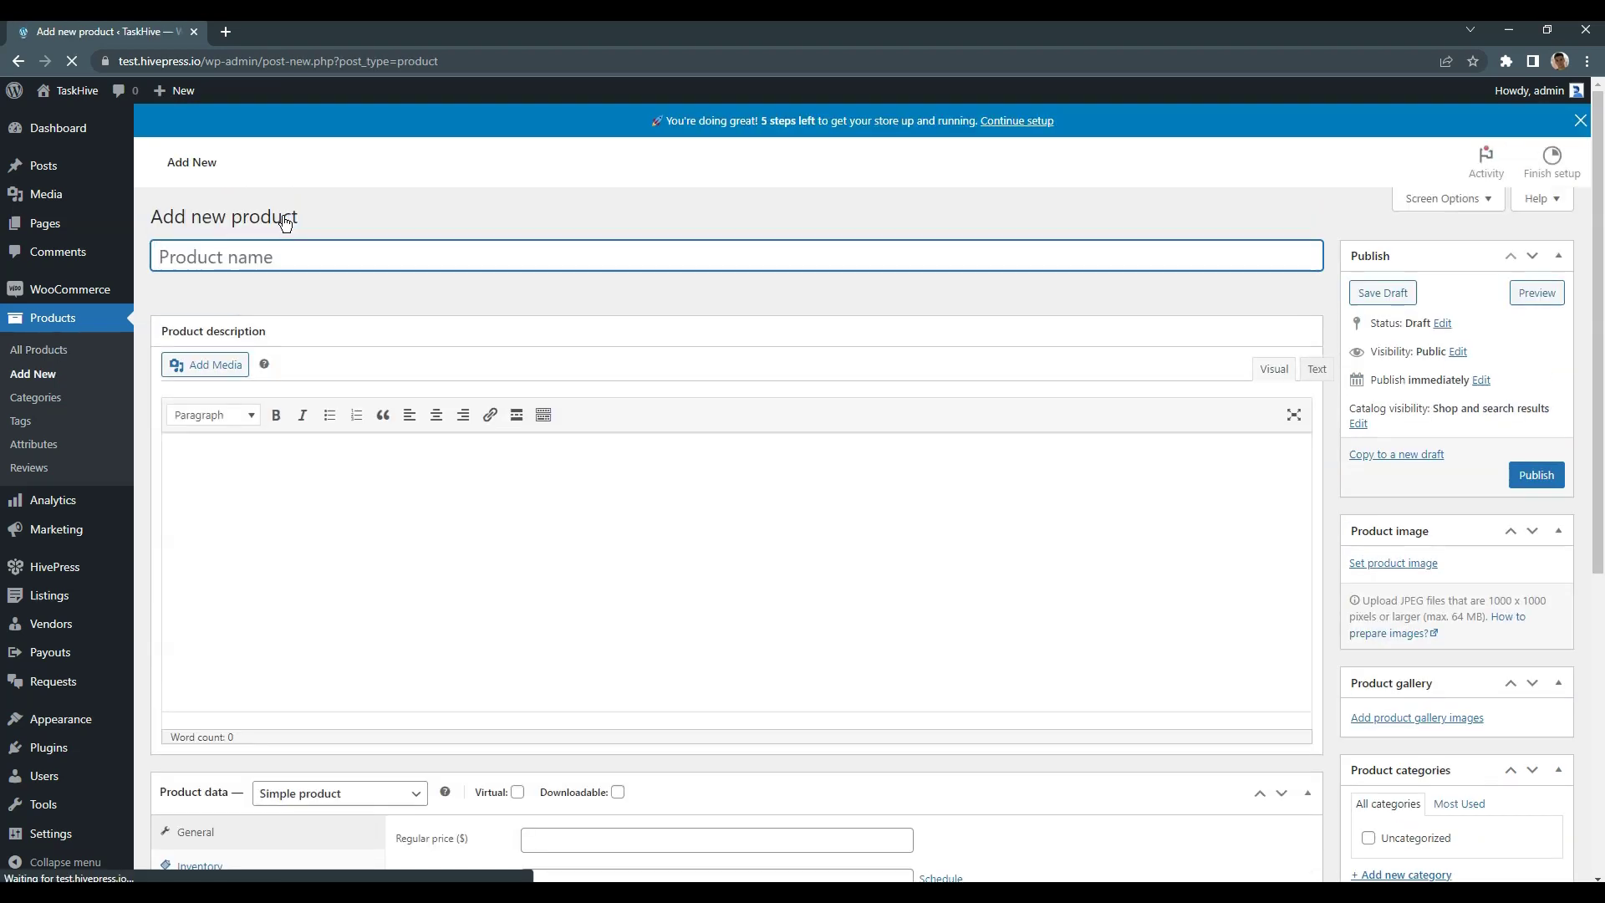
left_click(289, 251)
type("Premiu")
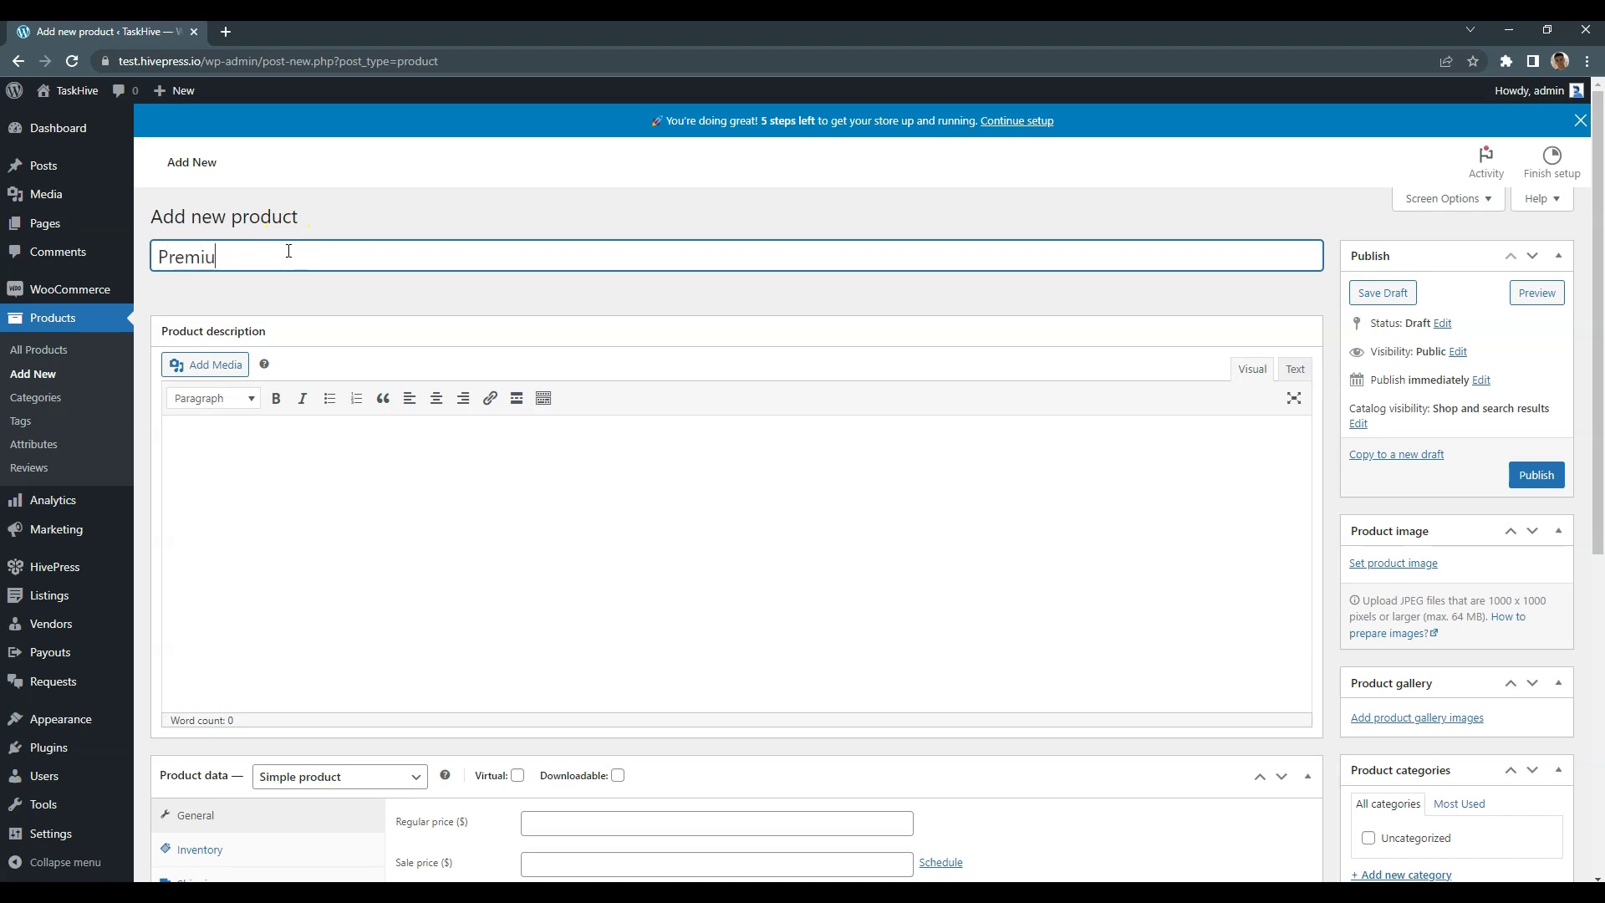
type("m package")
key("Tab")
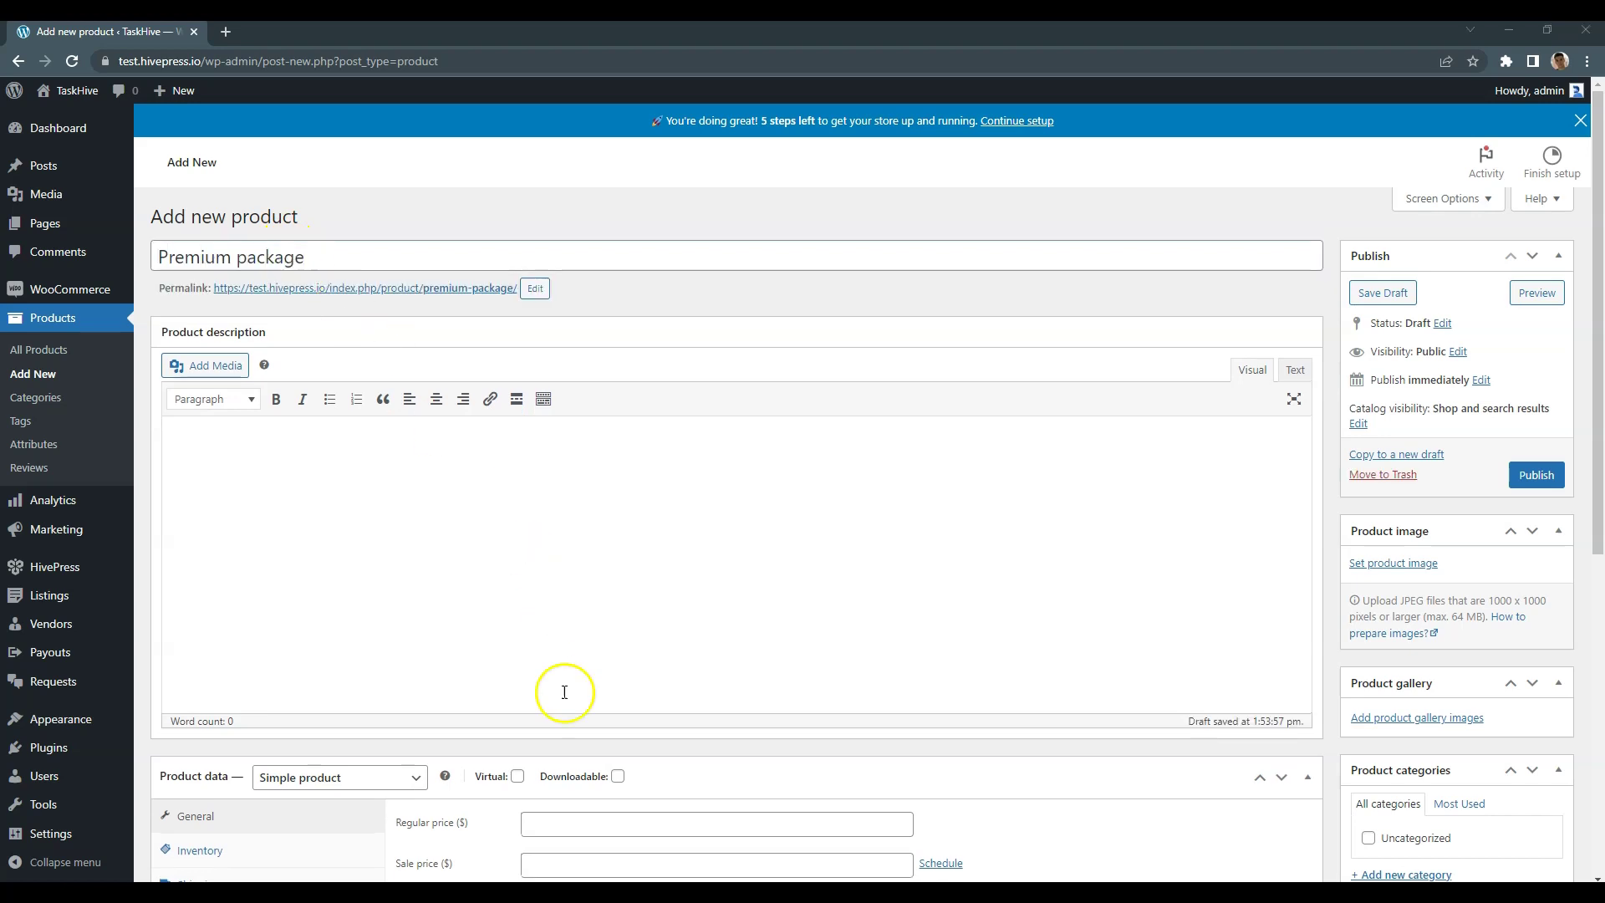
left_click(502, 776)
left_click(659, 823)
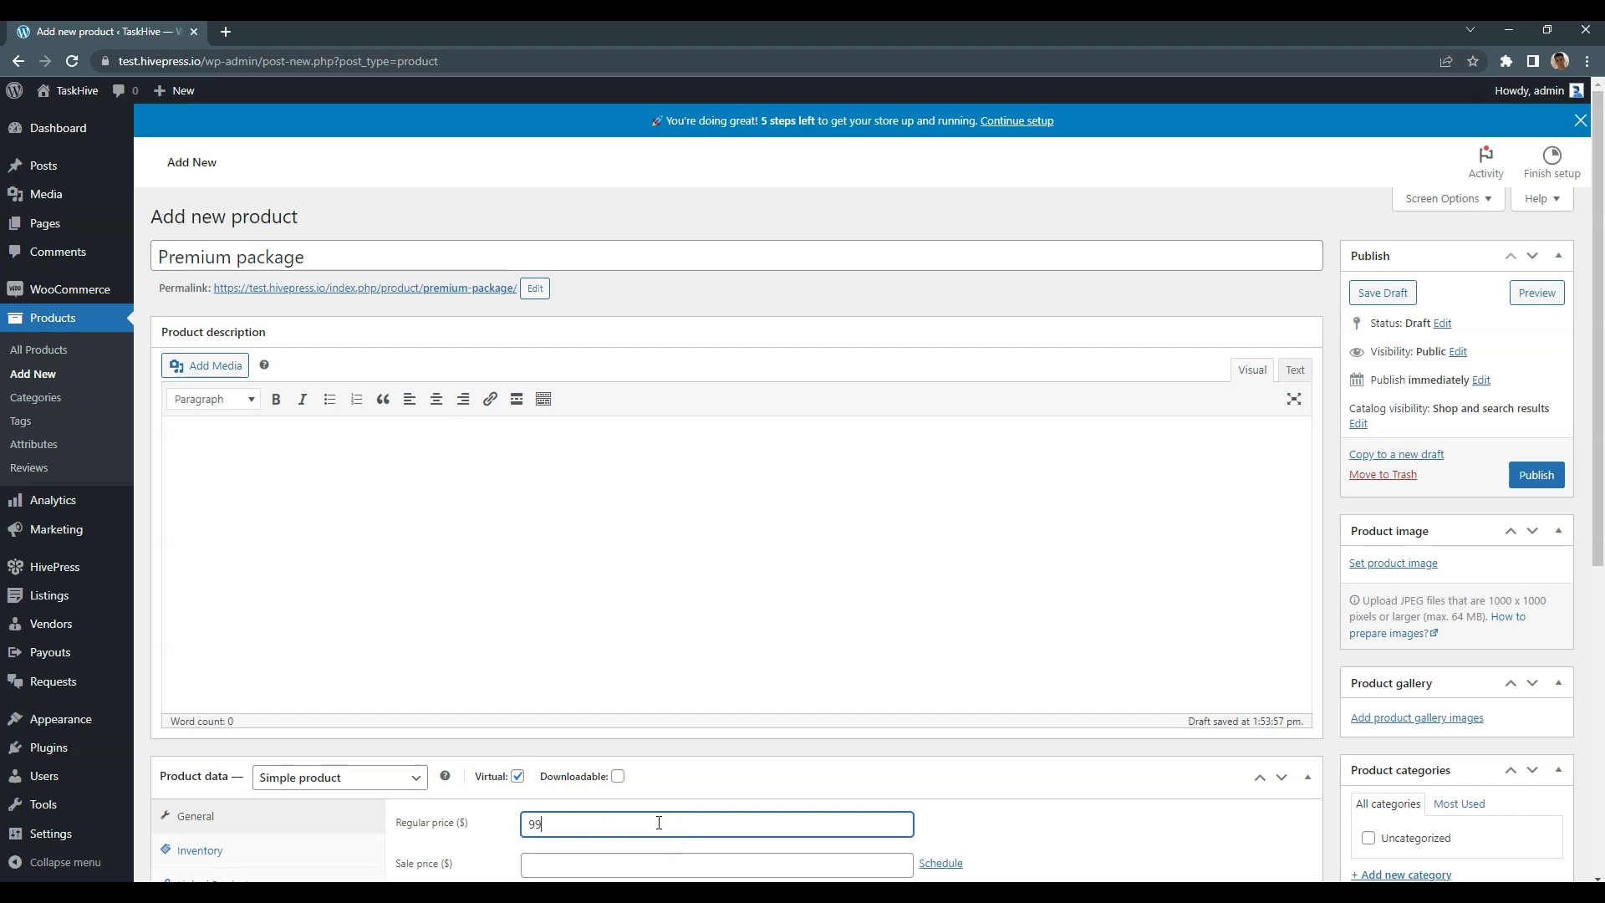
left_click(1535, 474)
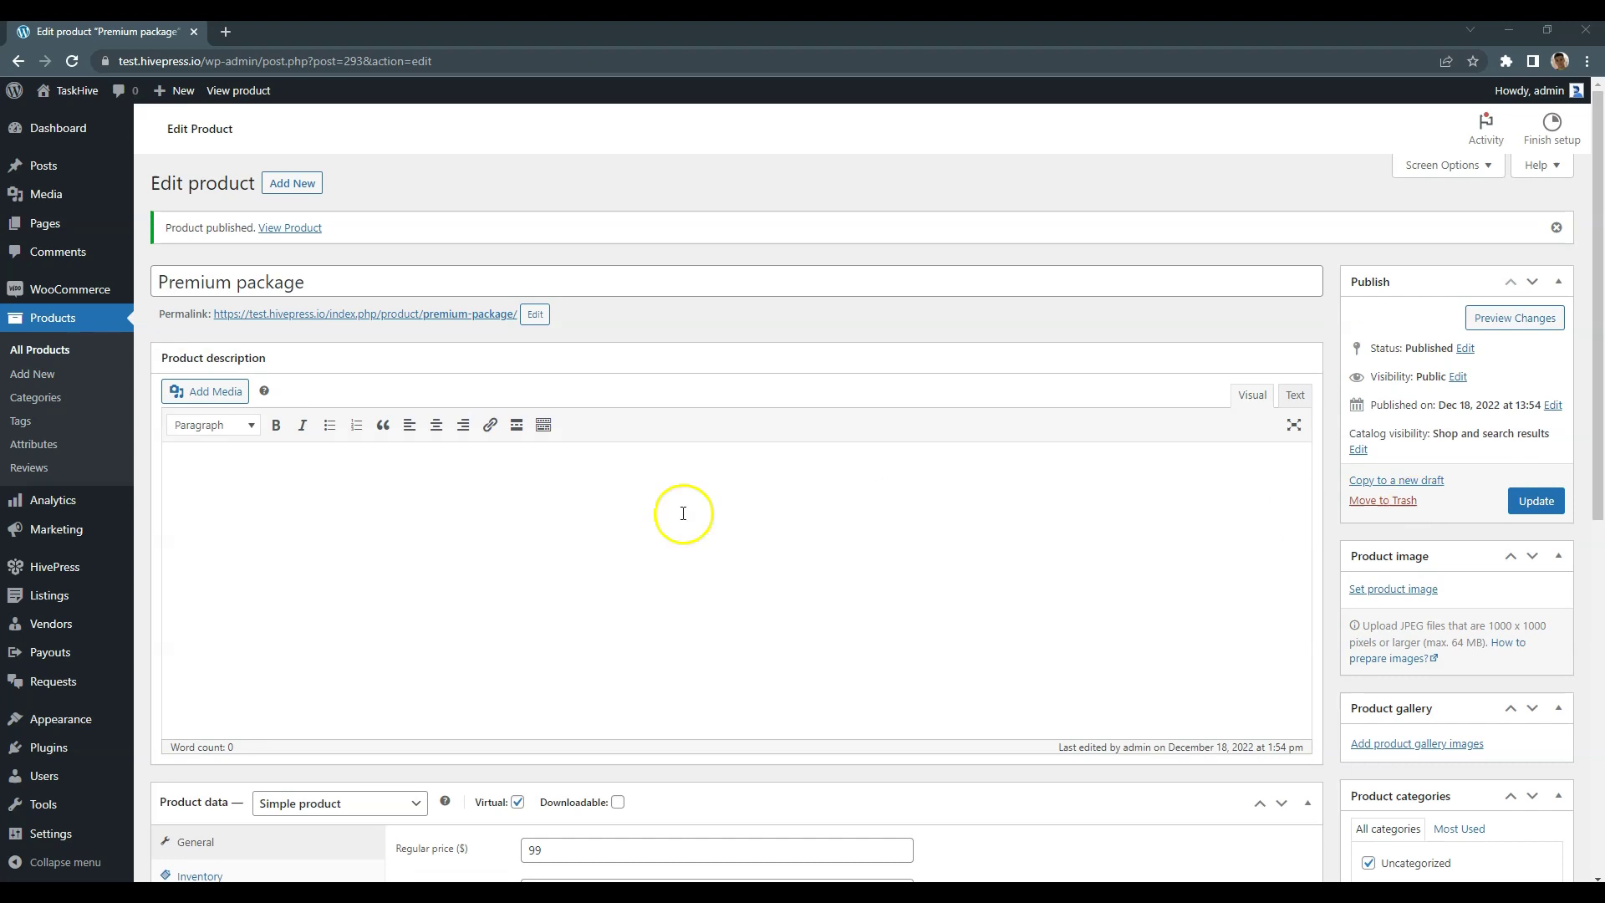
In HivePress listing settings, use 'Featured status' as the featuring product with a 15-day period, and save.
mouse_move(84, 571)
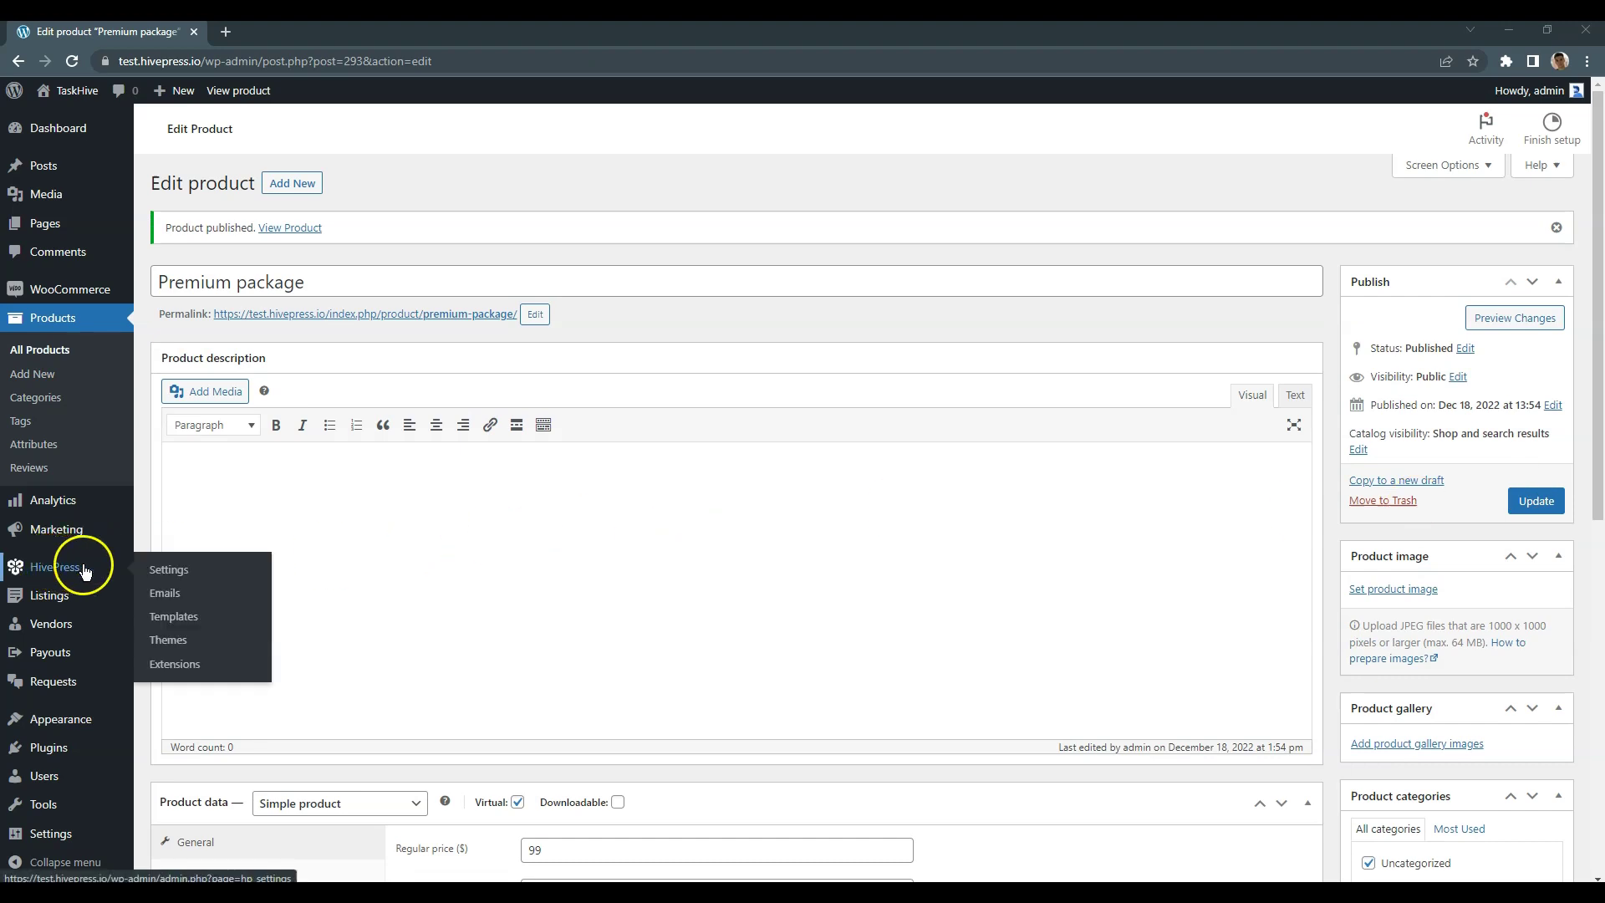
left_click(168, 569)
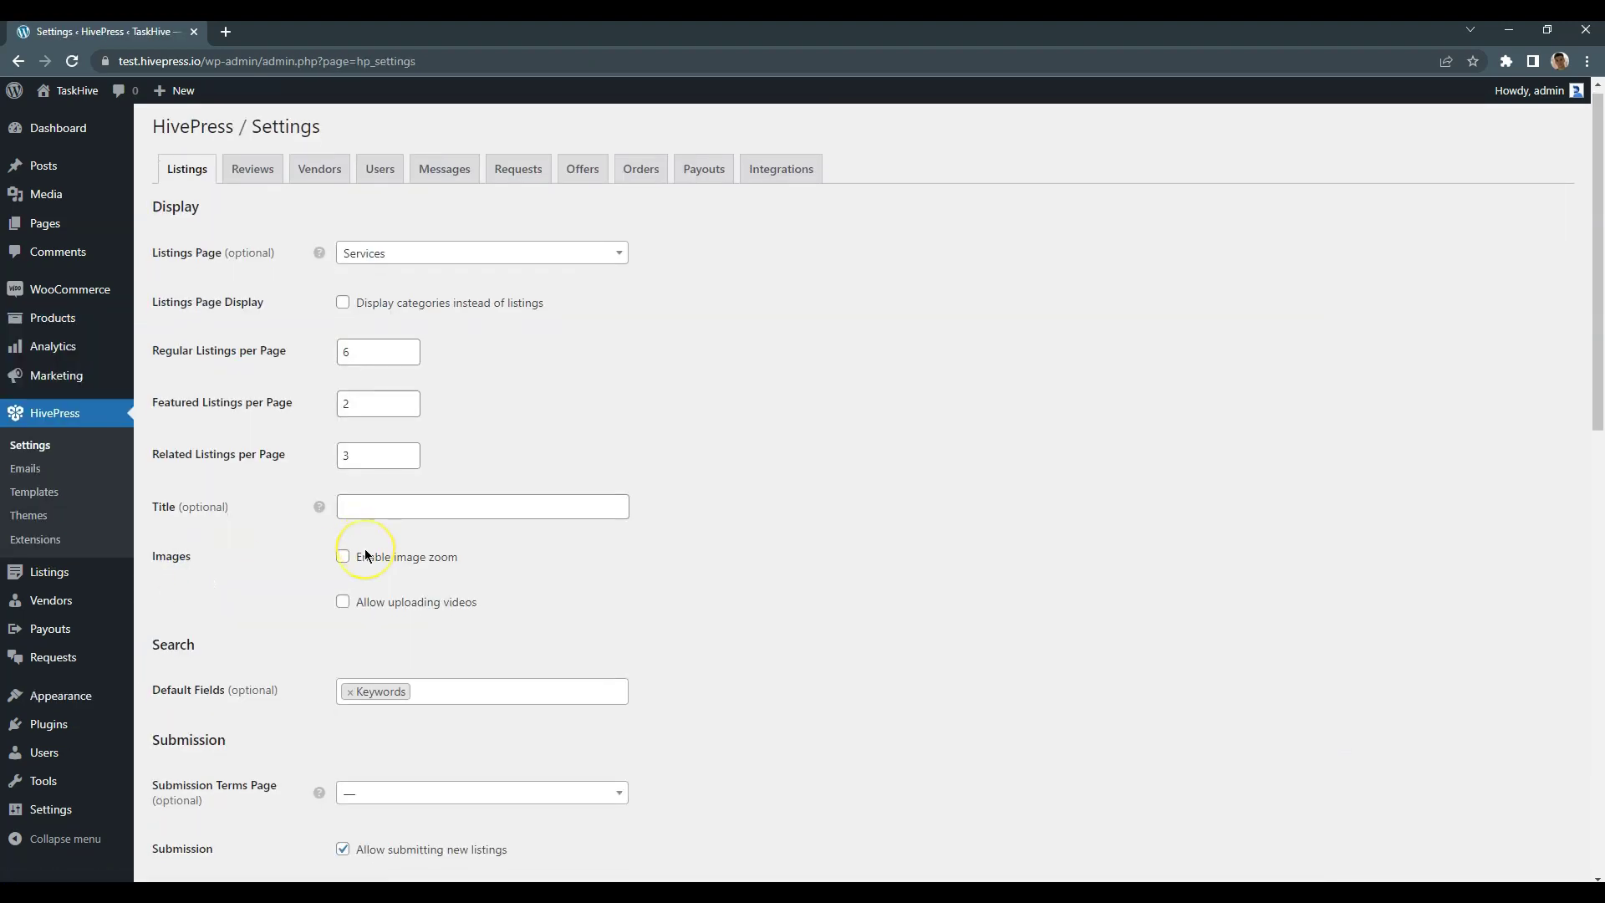
scroll(365, 552, "down", 7)
scroll(363, 548, "down", 3)
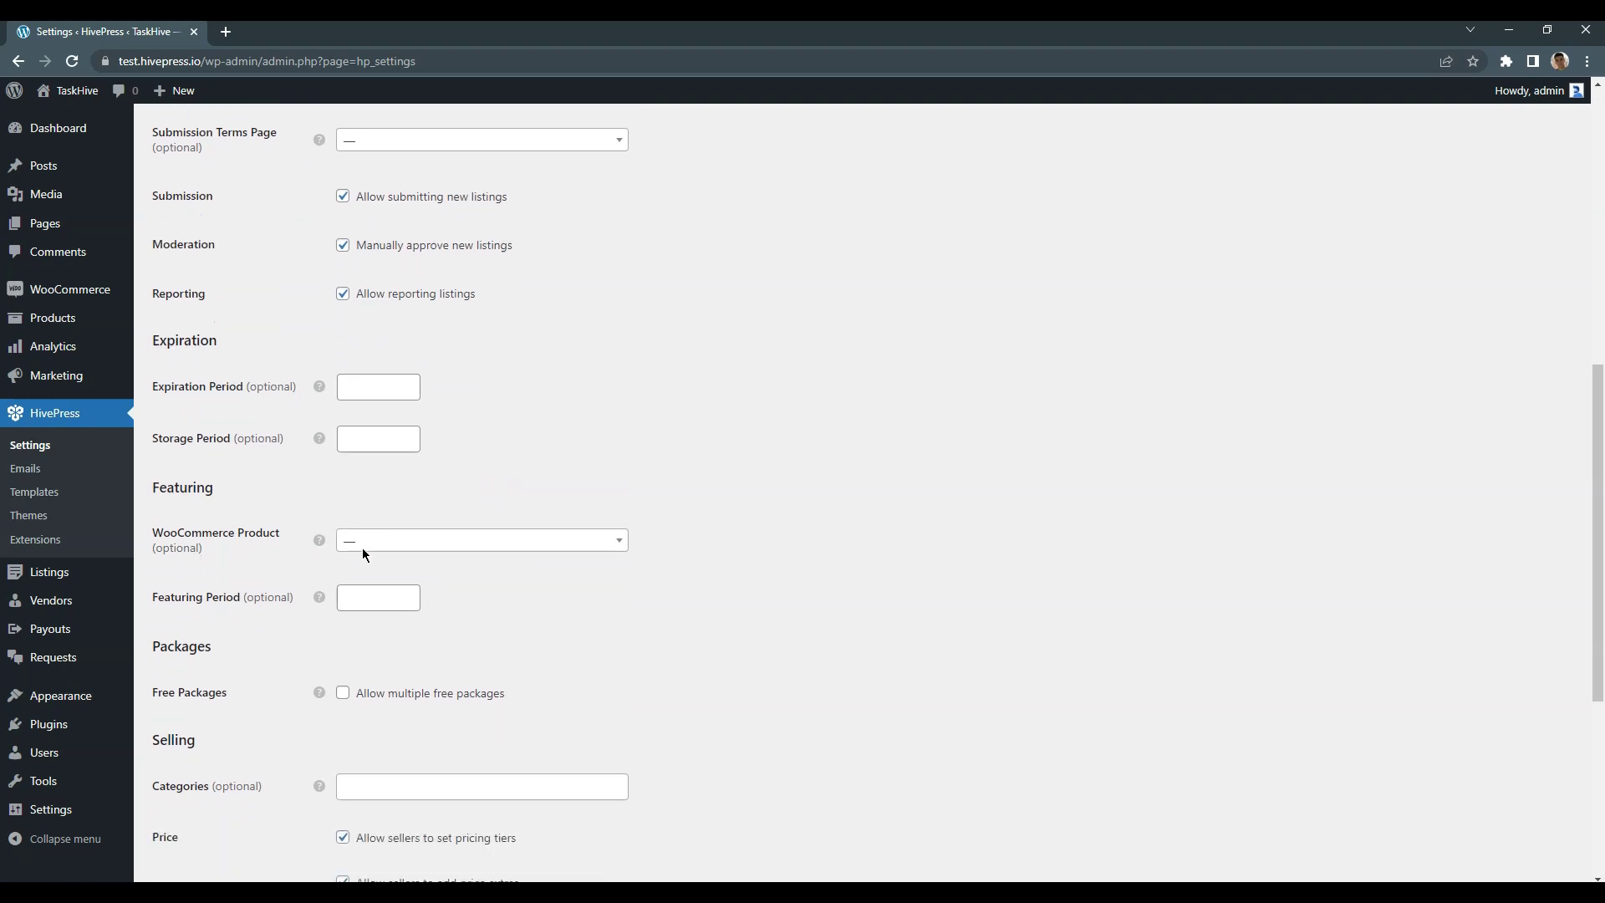
left_click(450, 377)
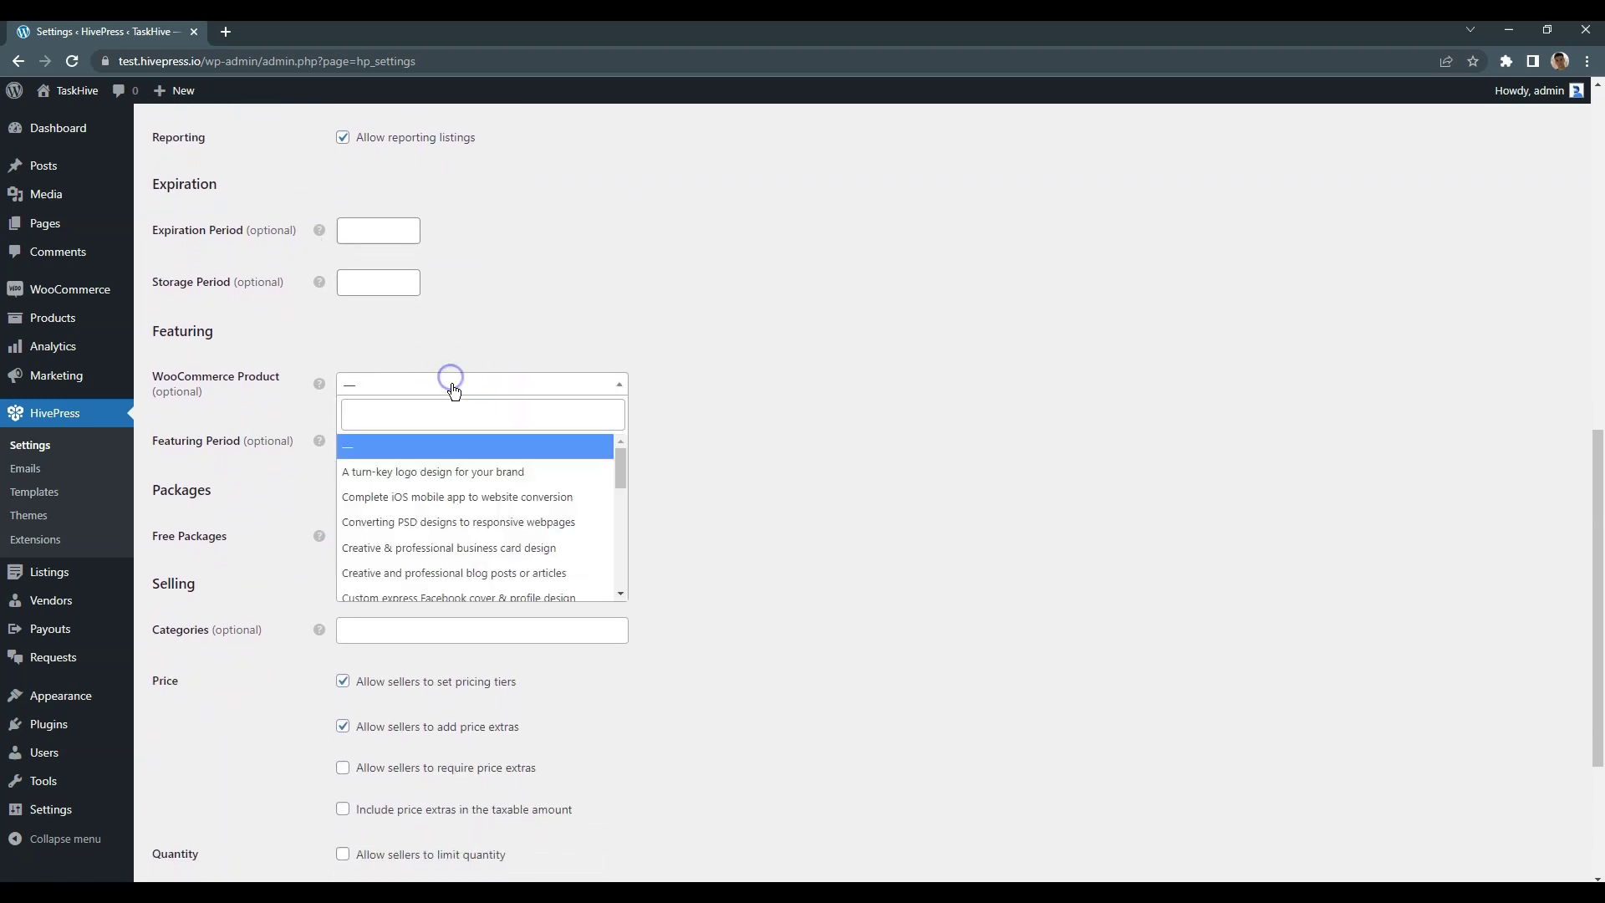
type("fea")
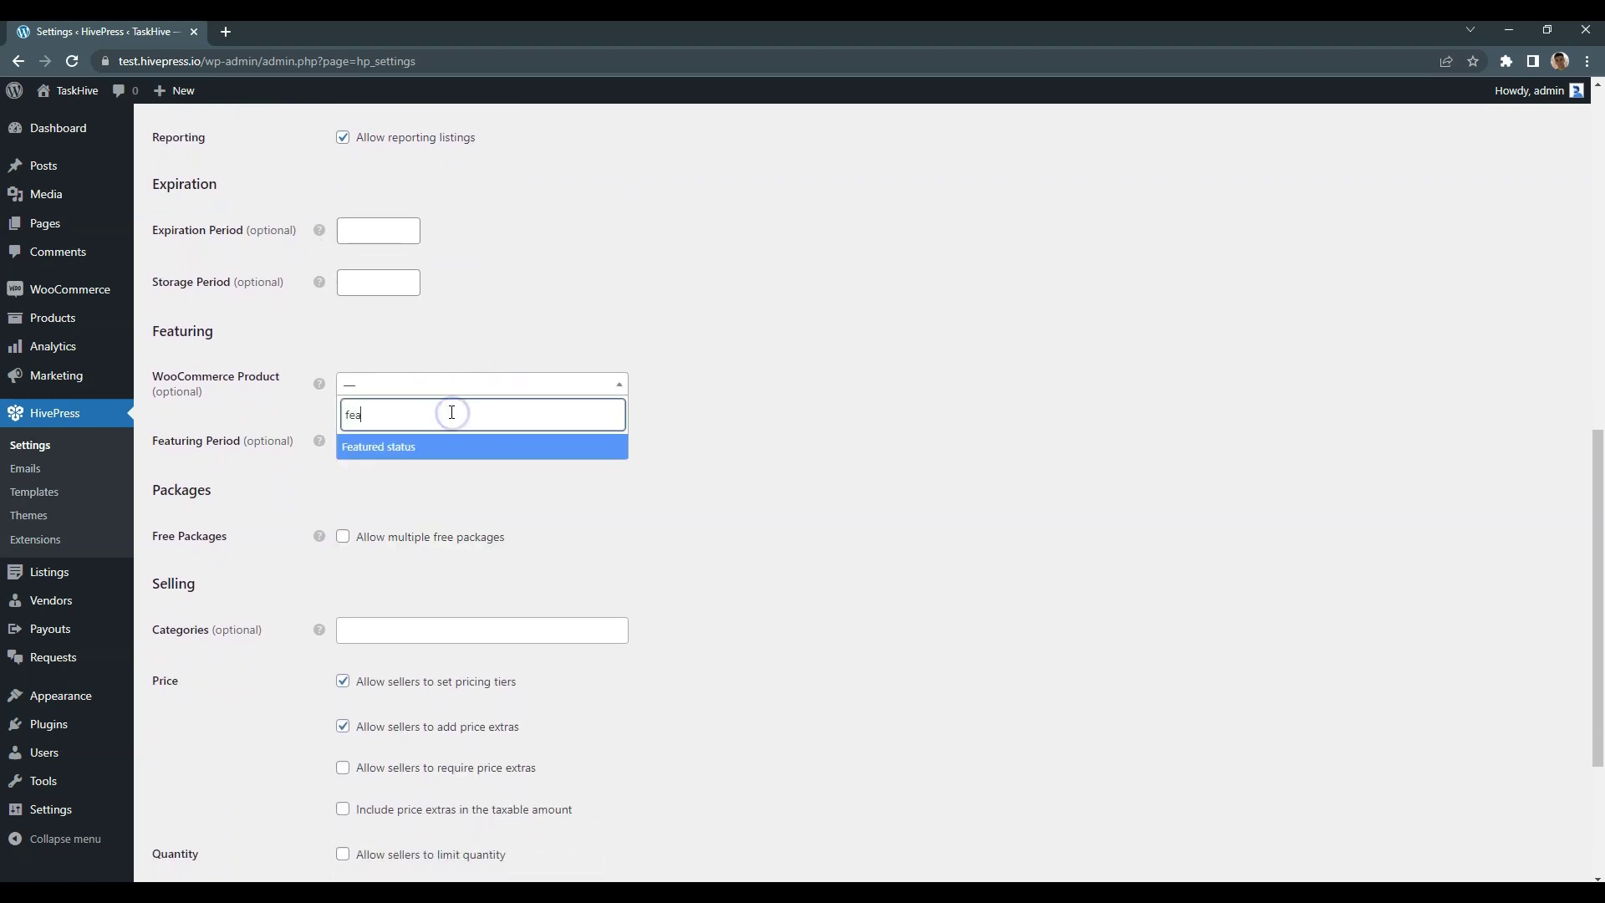
left_click(407, 446)
left_click(373, 443)
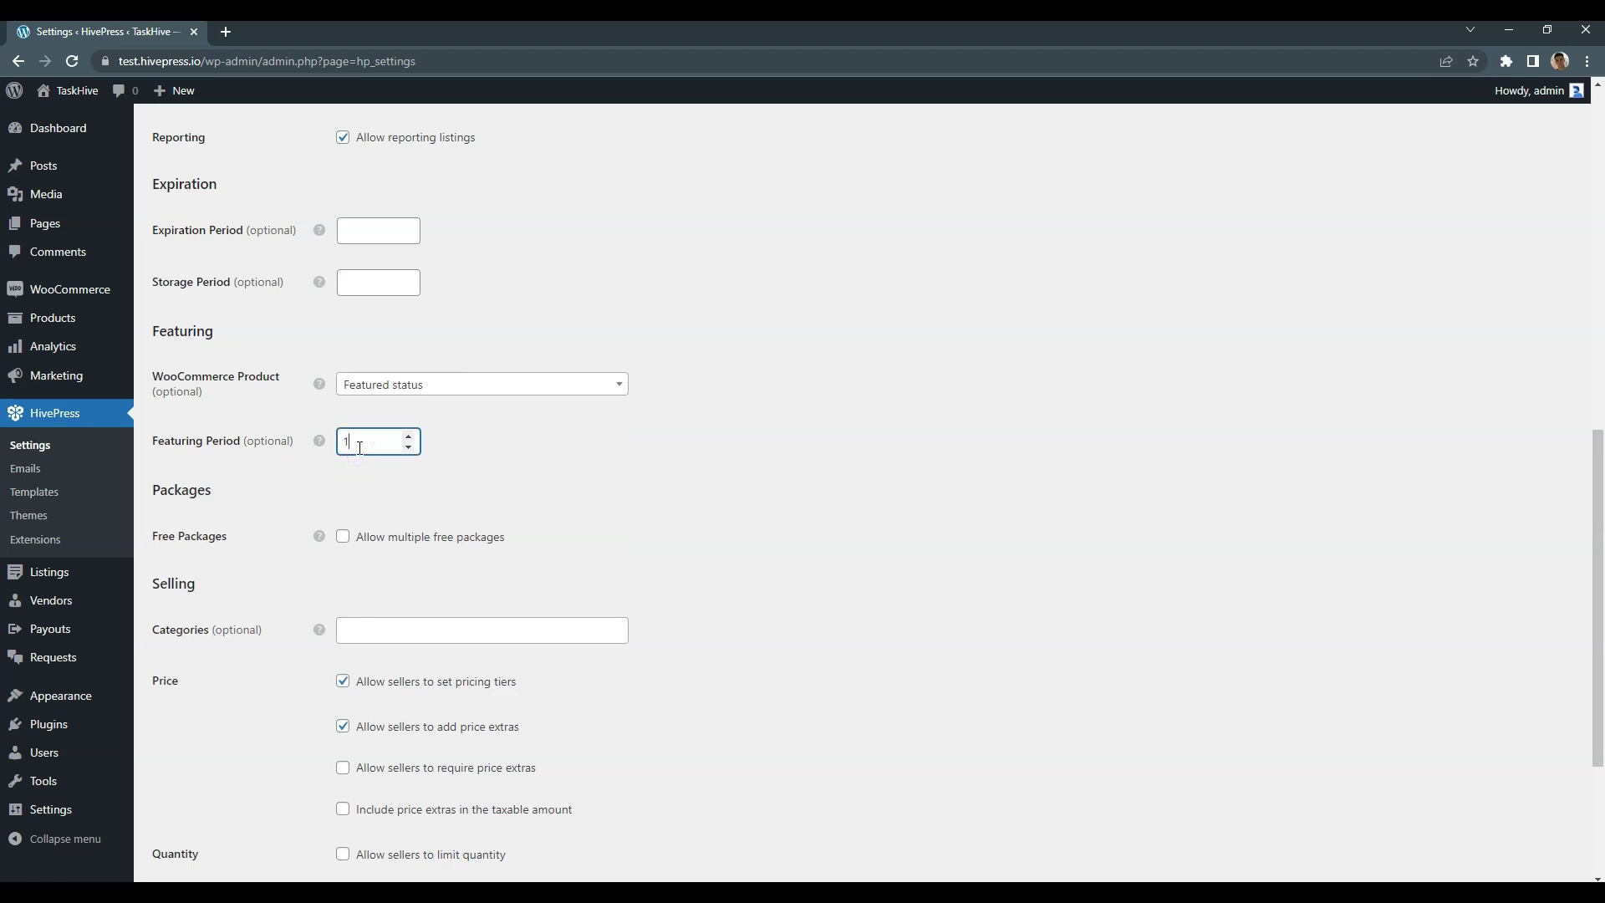
scroll(359, 449, "down", 3)
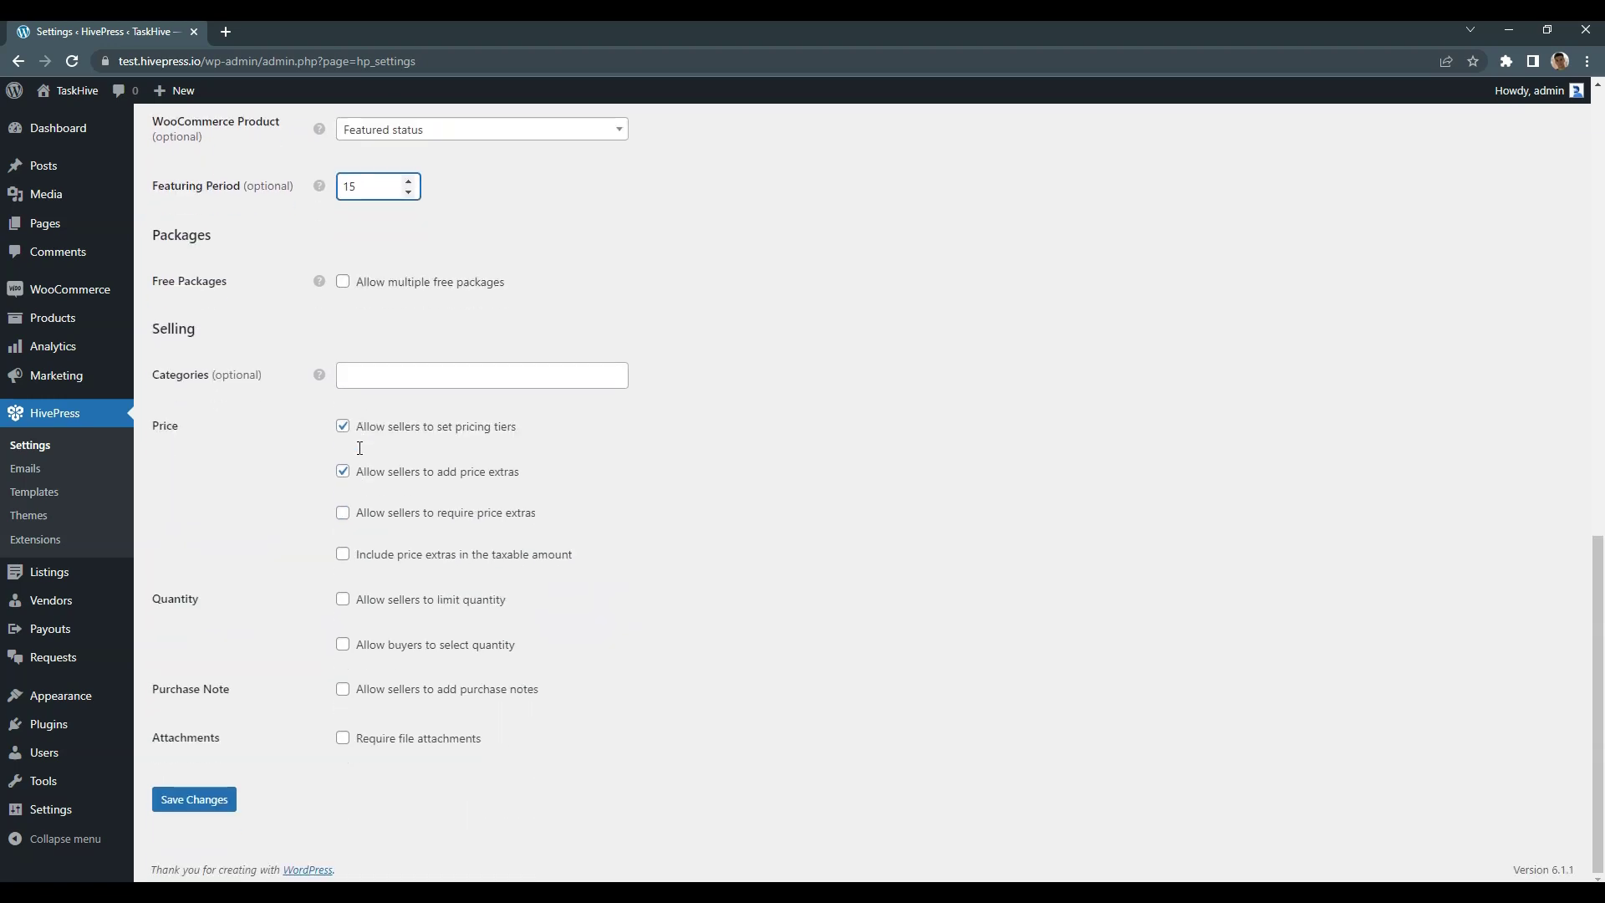
left_click(198, 800)
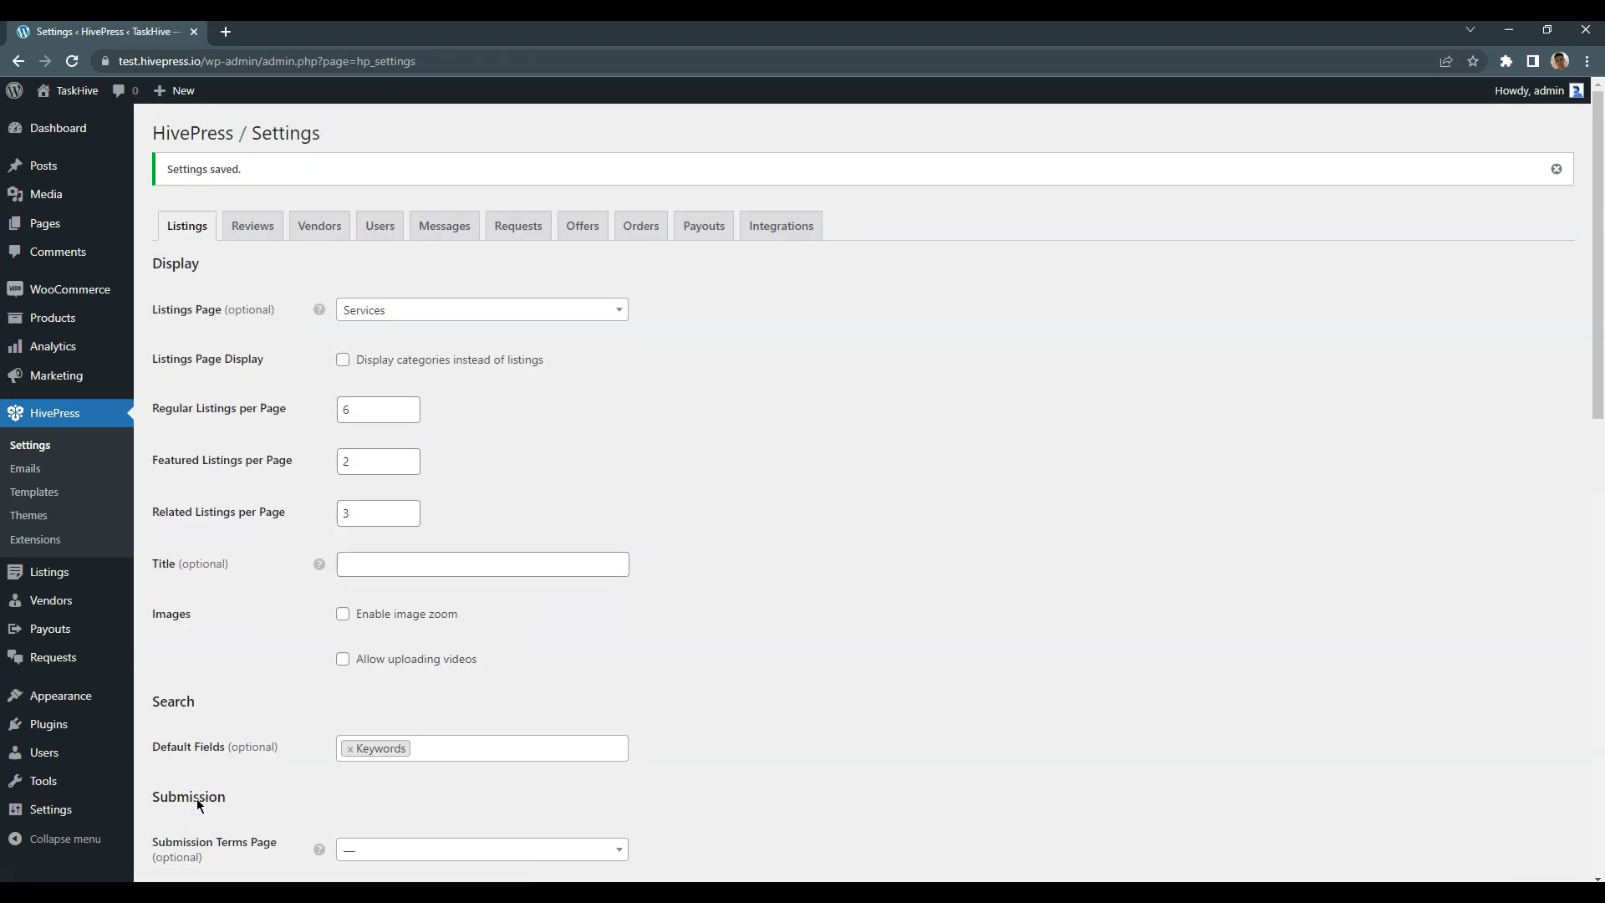
Feature a listing from the front-end account listings, review the $30.00 checkout, then return to admin.
left_click(82, 90)
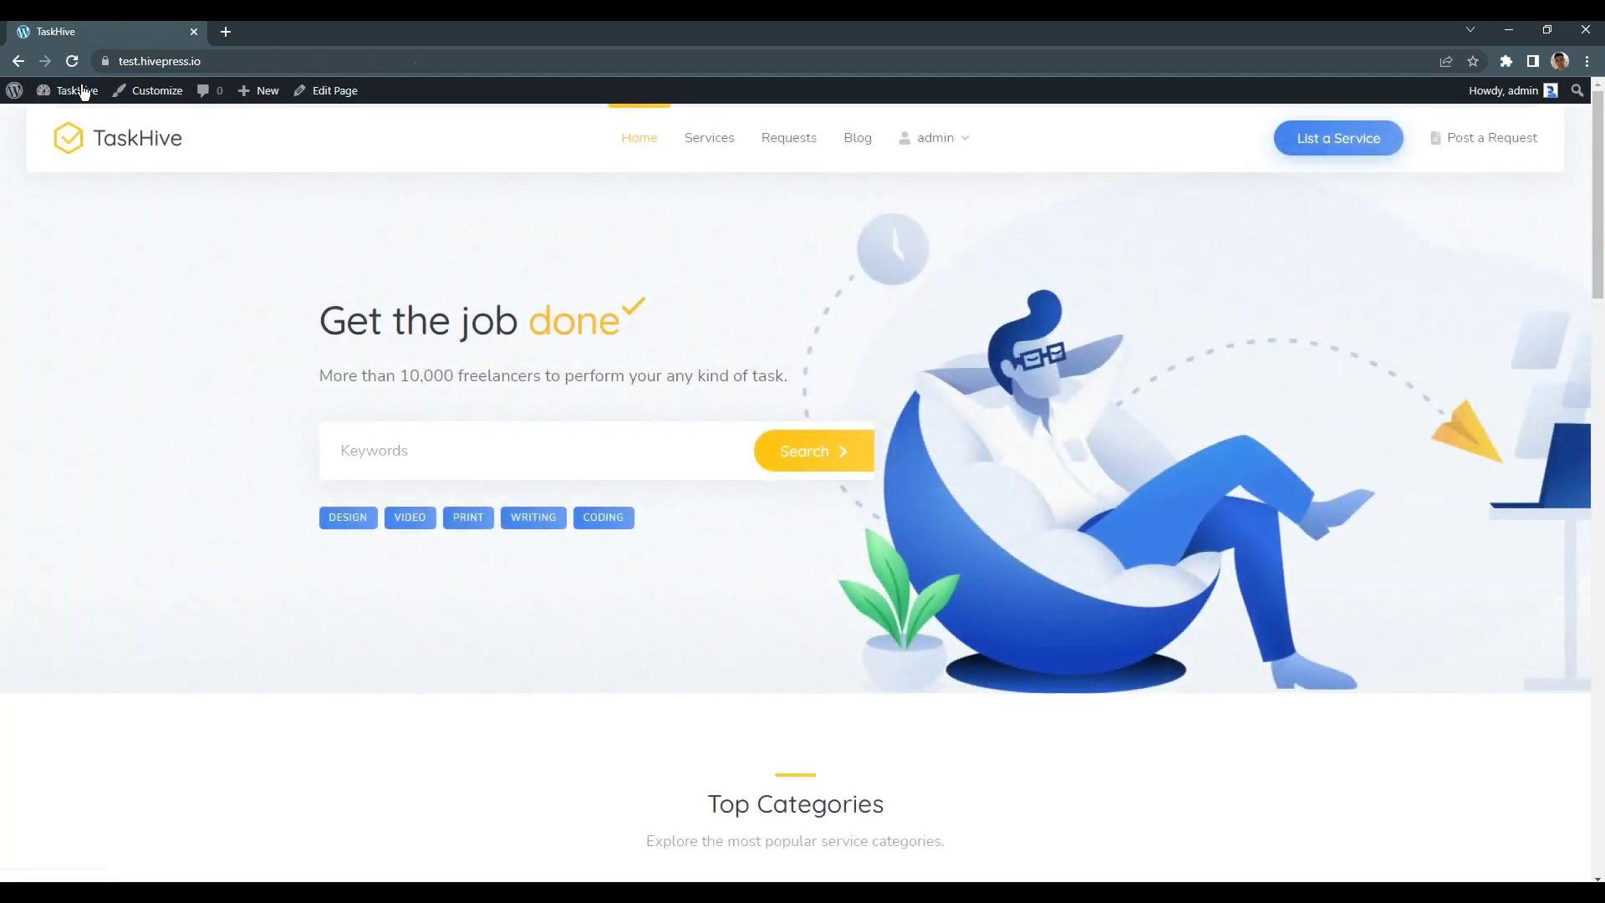
mouse_move(944, 152)
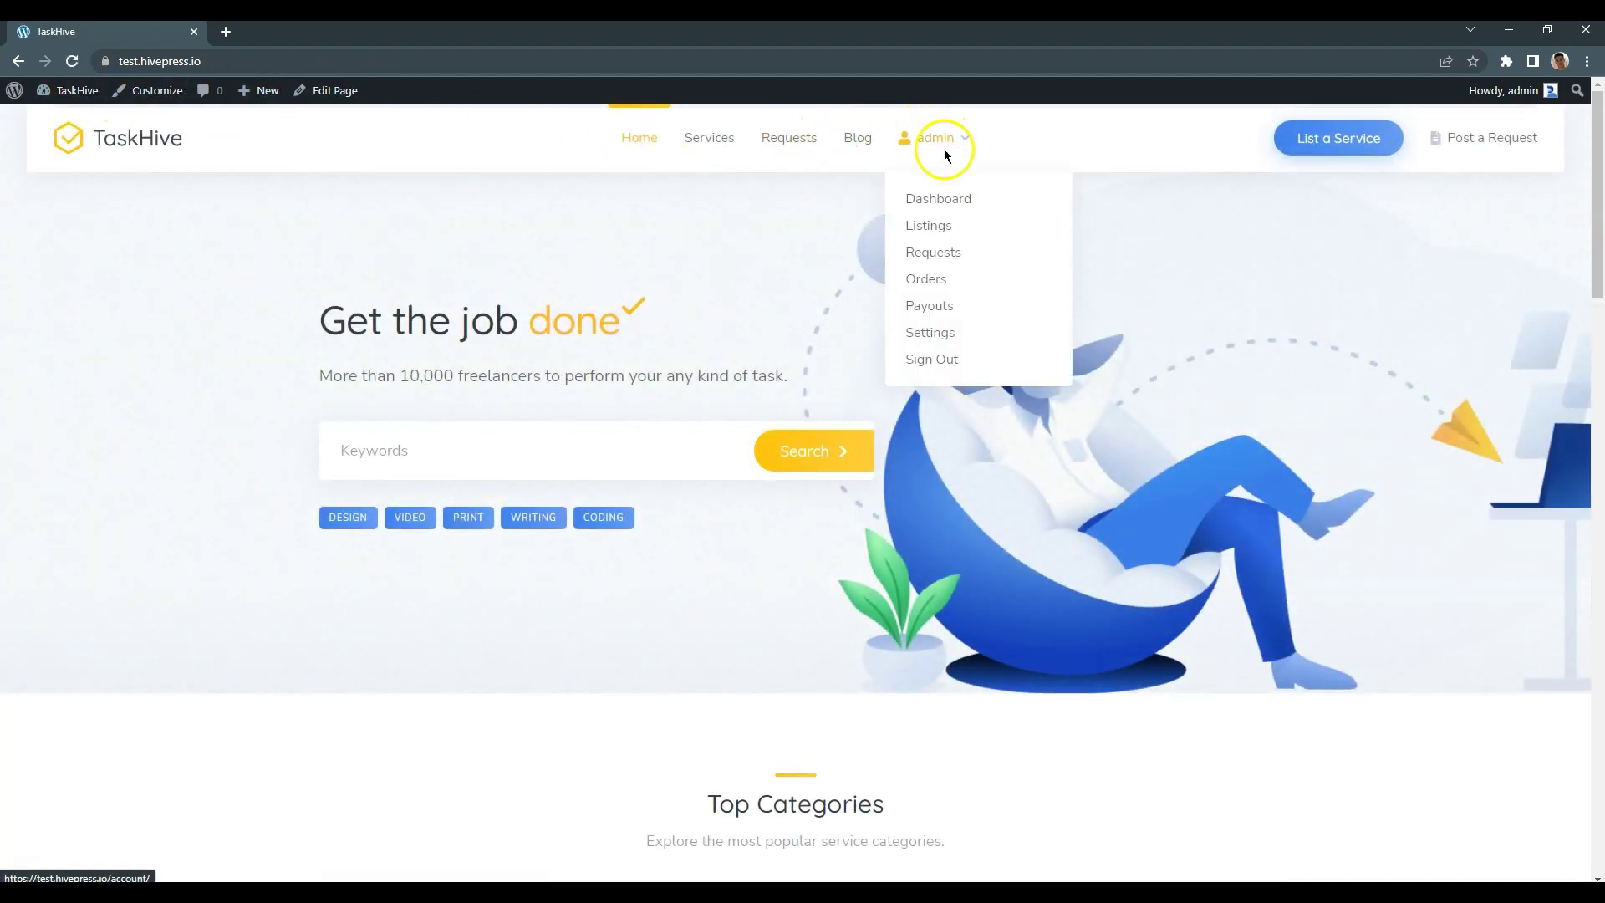
left_click(944, 226)
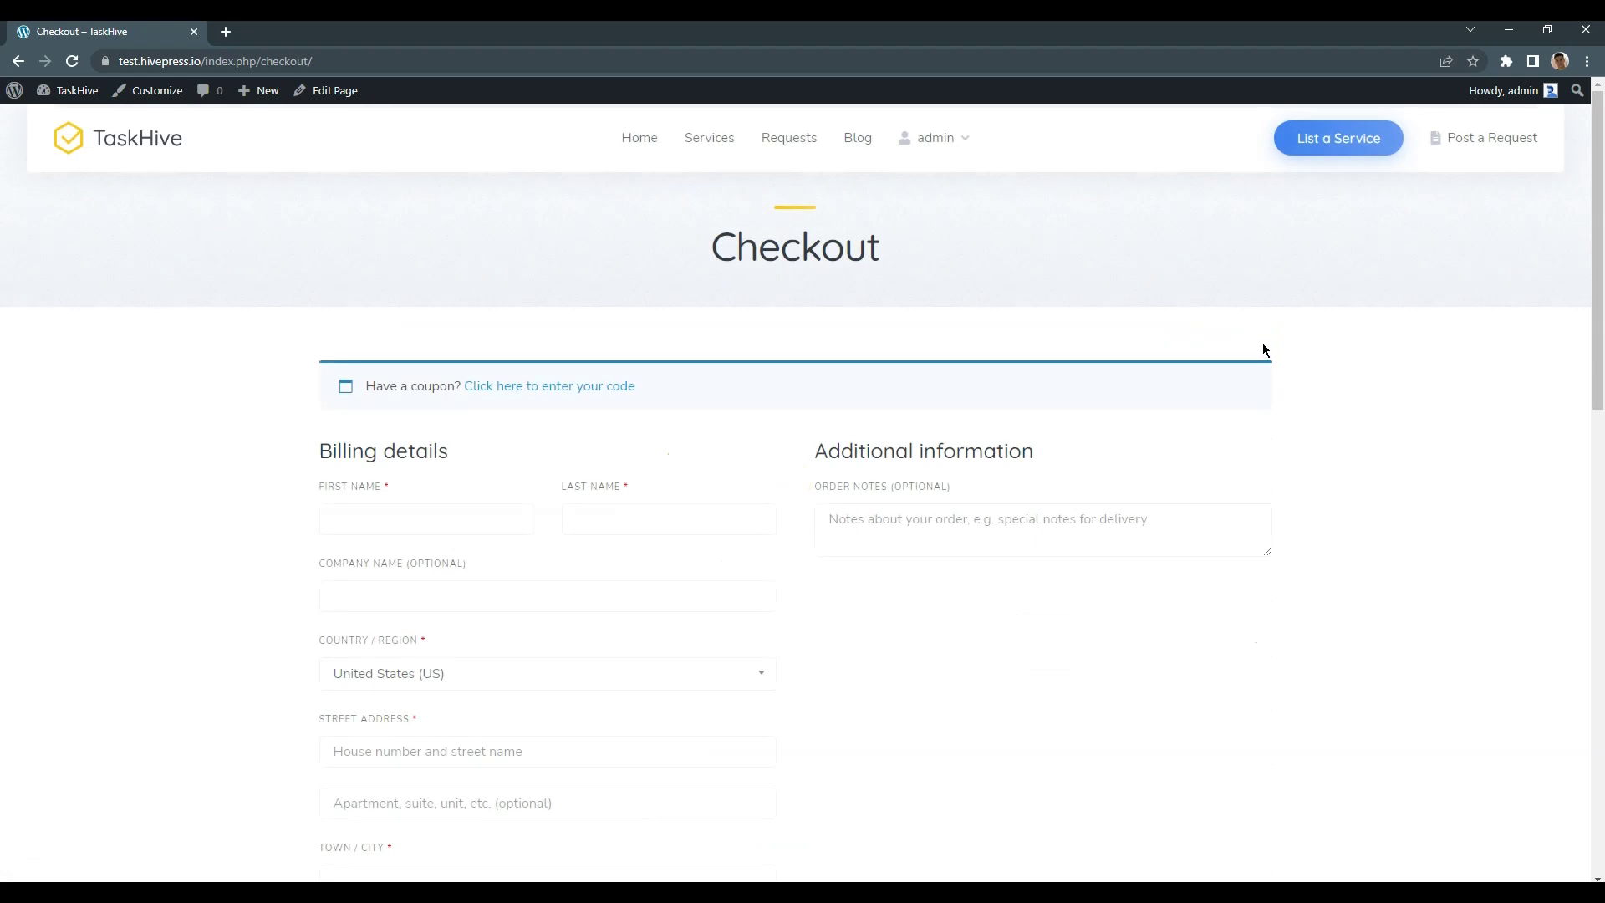
scroll(1264, 350, "down", 12)
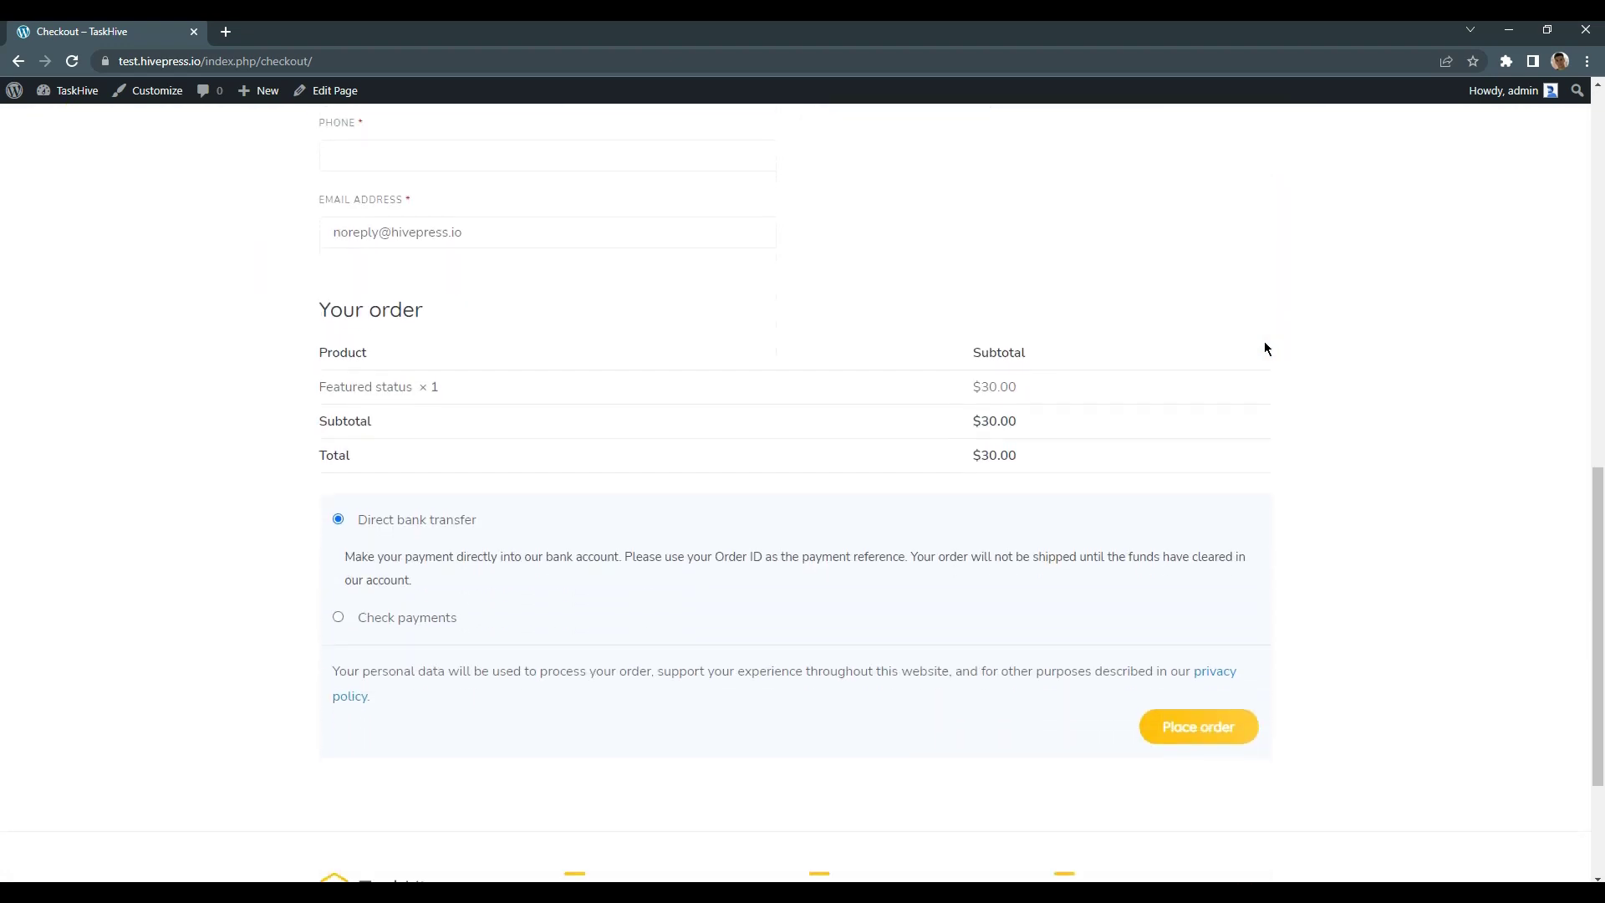
scroll(1265, 349, "up", 12)
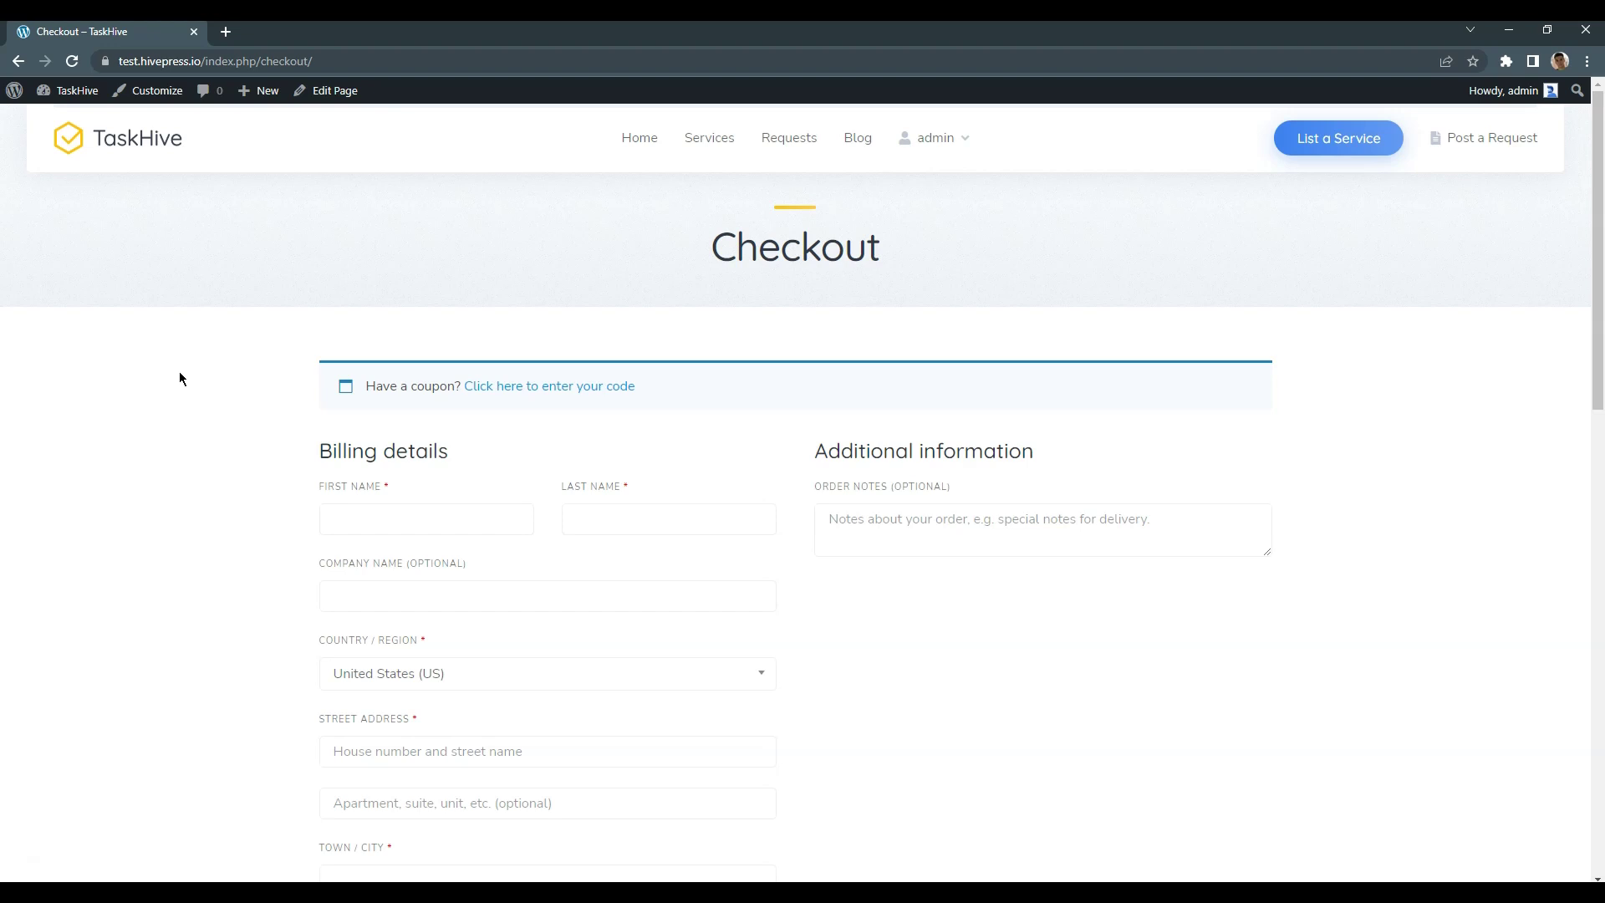
left_click(69, 116)
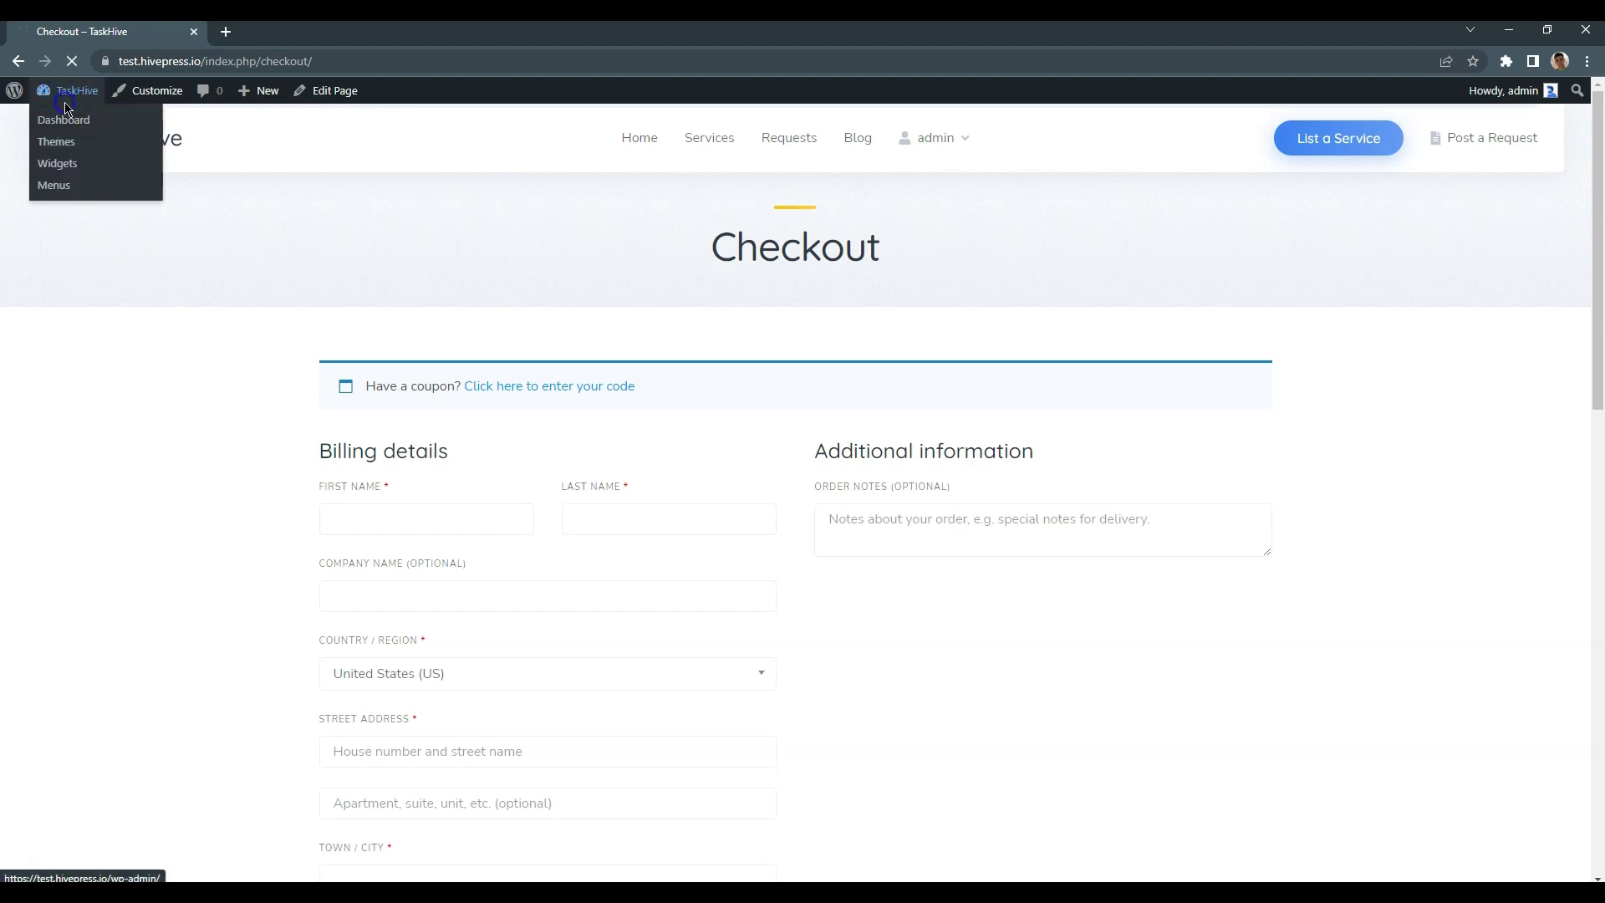
Publish a 'Free' listing package with the pasted five-item list, listing limit 1 and 10-day expiration.
mouse_move(52, 506)
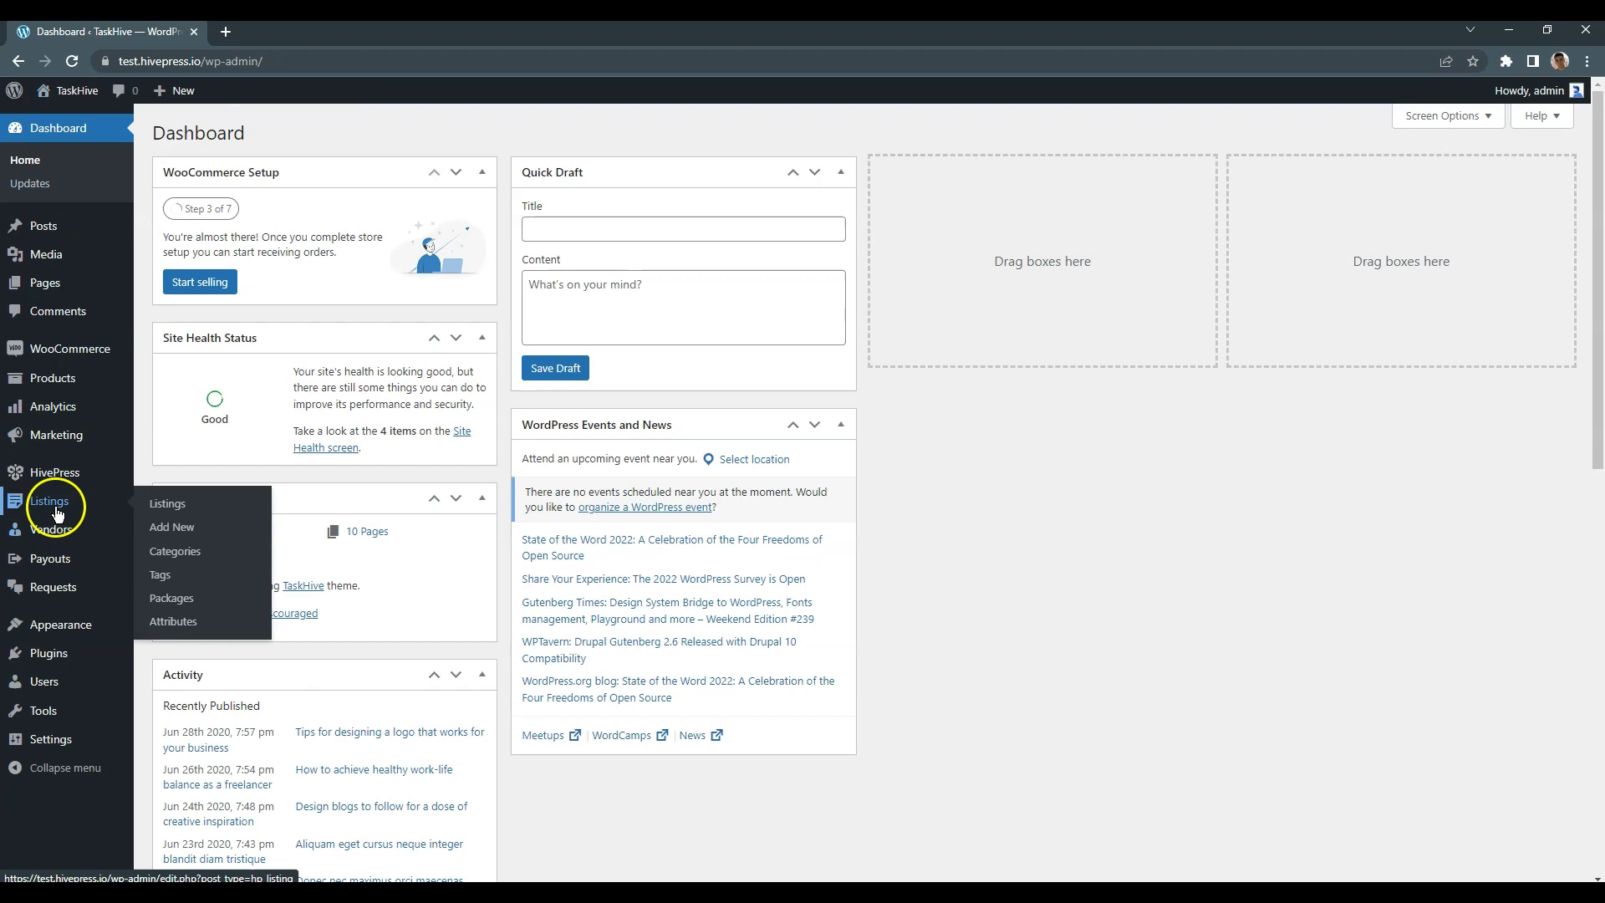
left_click(170, 599)
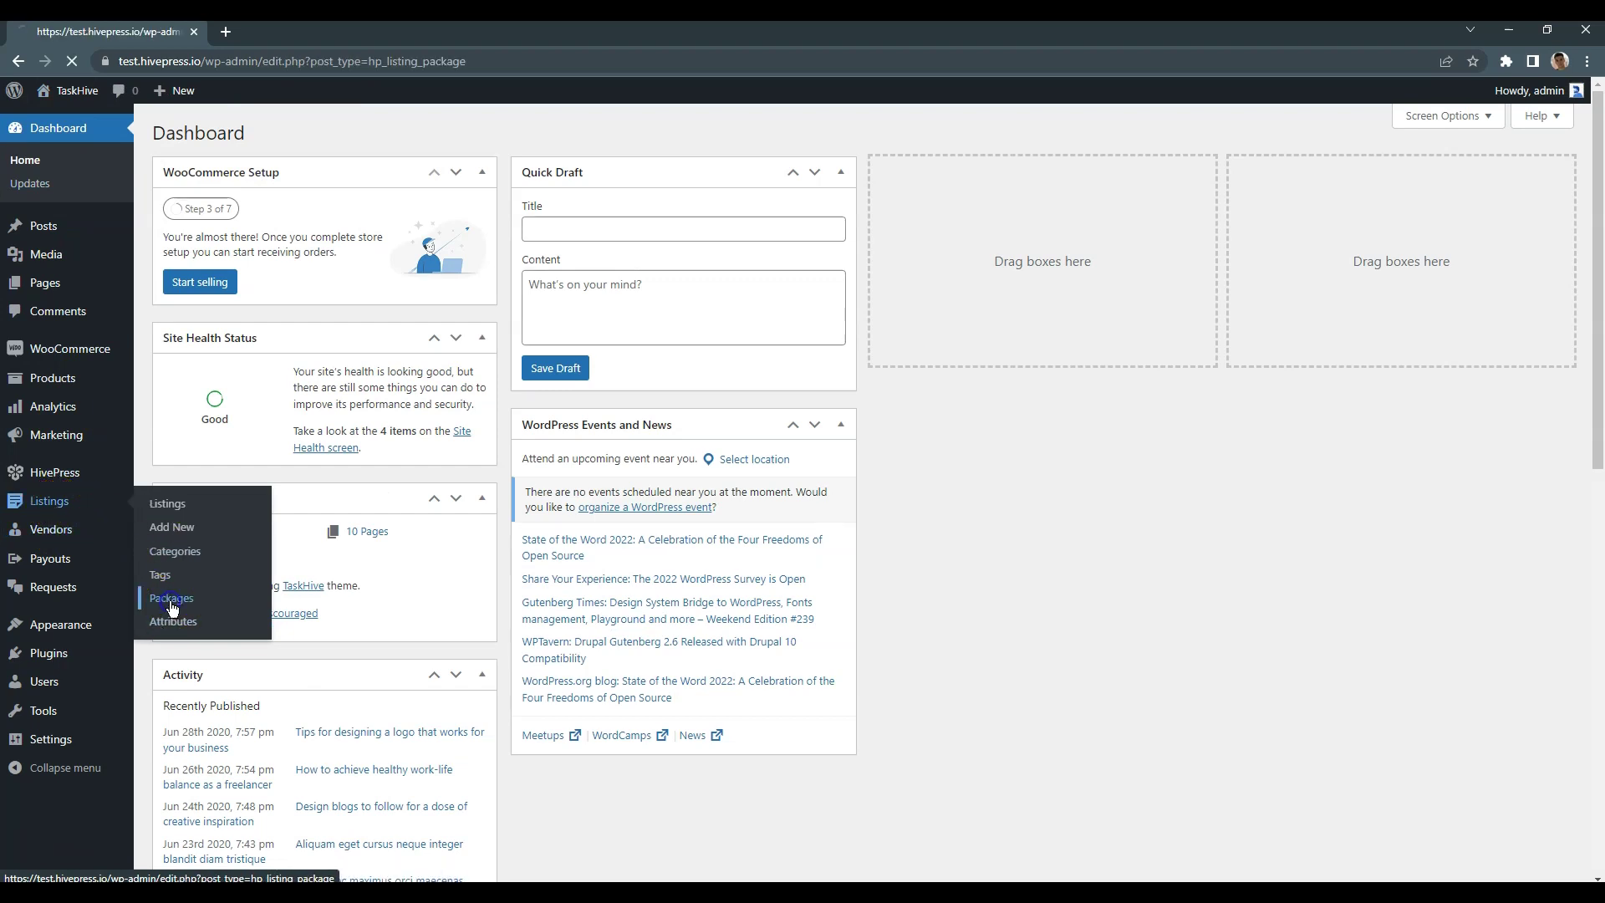
left_click(268, 133)
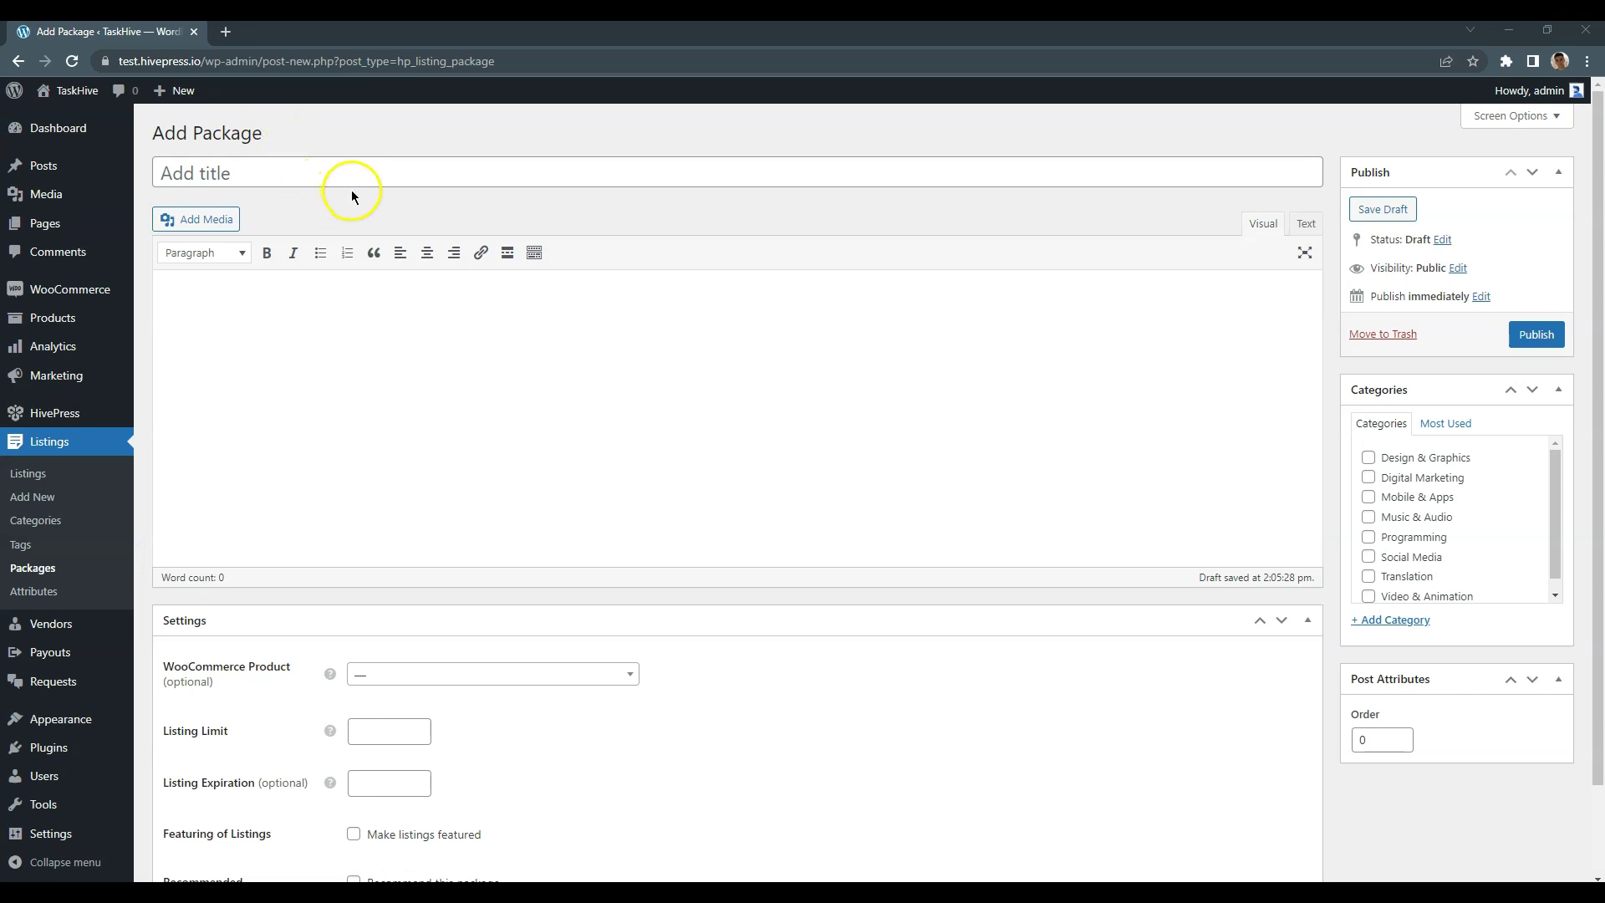
left_click(350, 175)
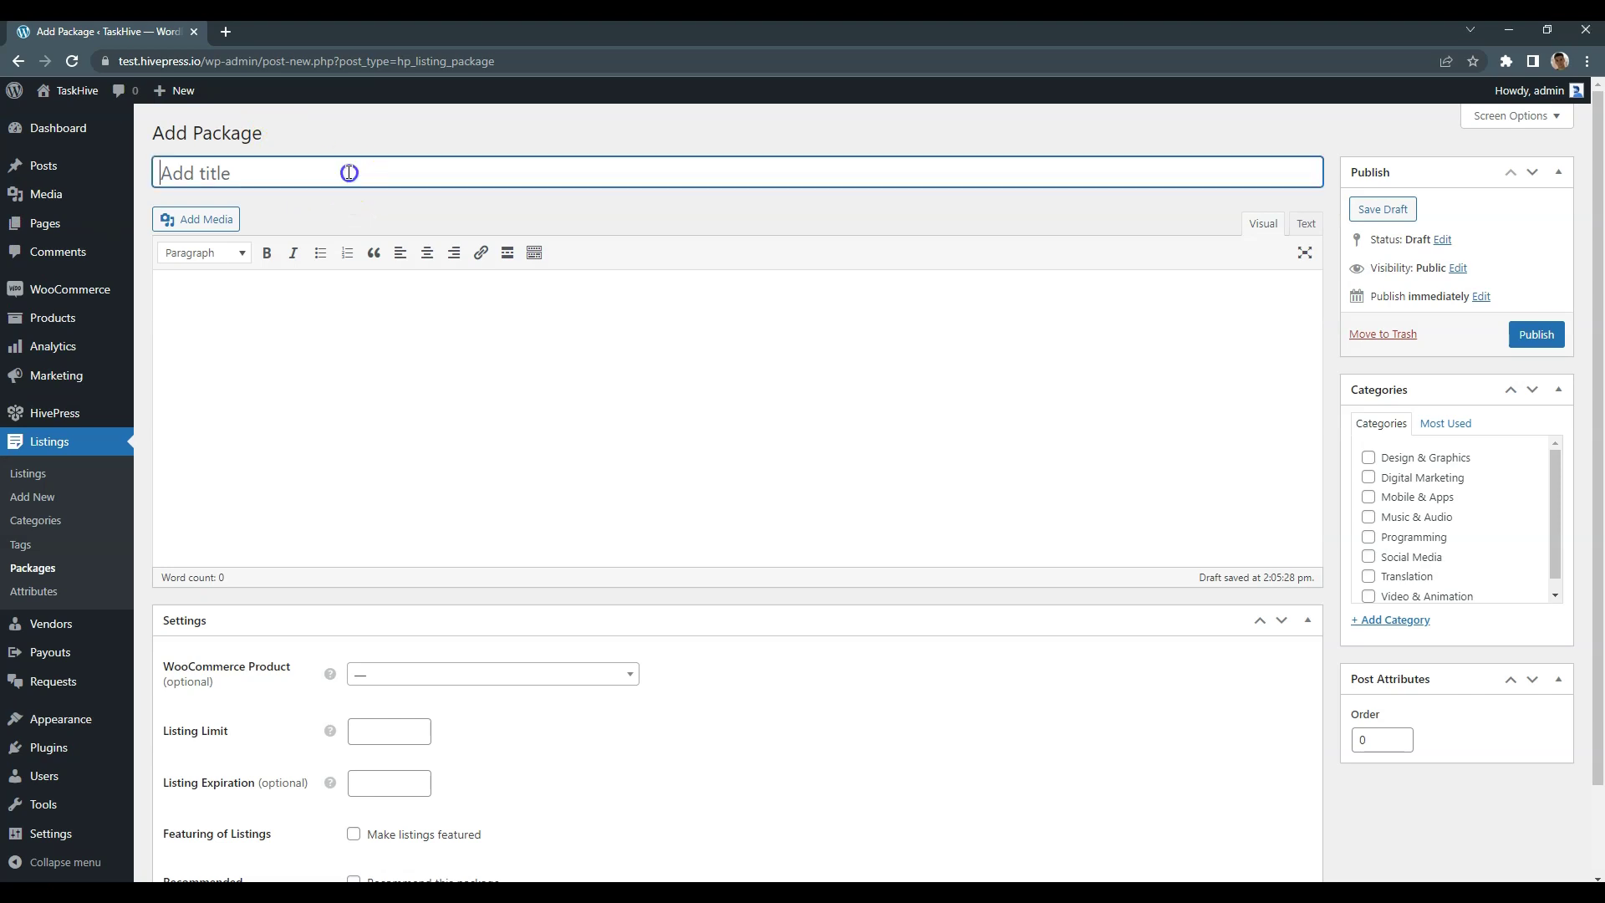
type("Free")
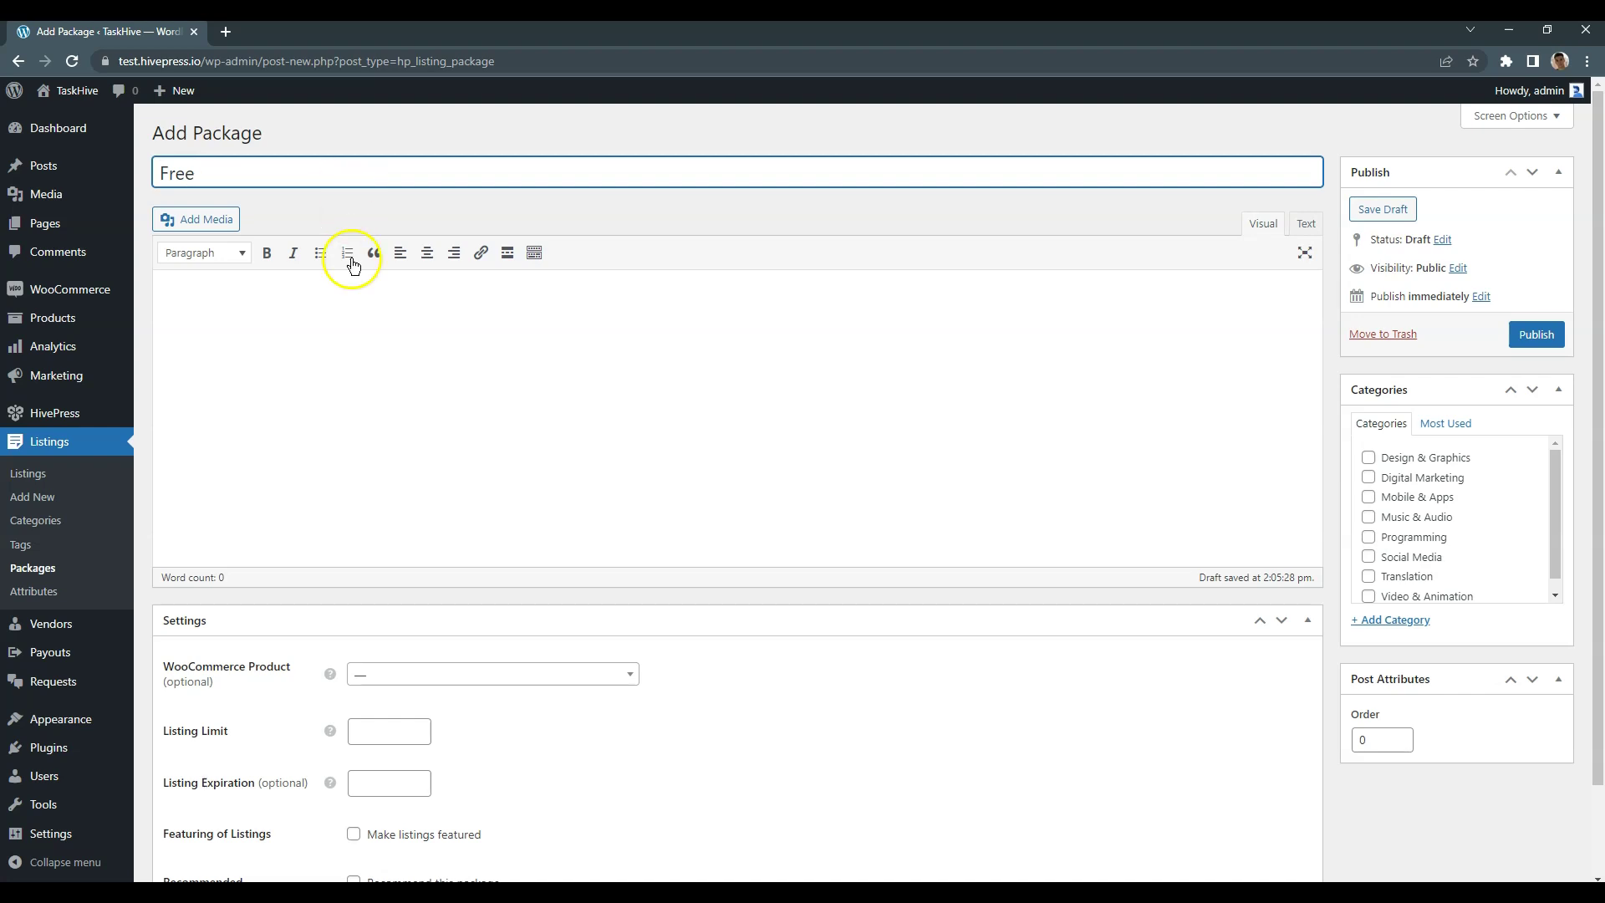
left_click(351, 328)
type("Post 1 service Service expires in 10 days Nam mollis mi commodo Morbi et nulla sodales Lorem ipsum sit dolor")
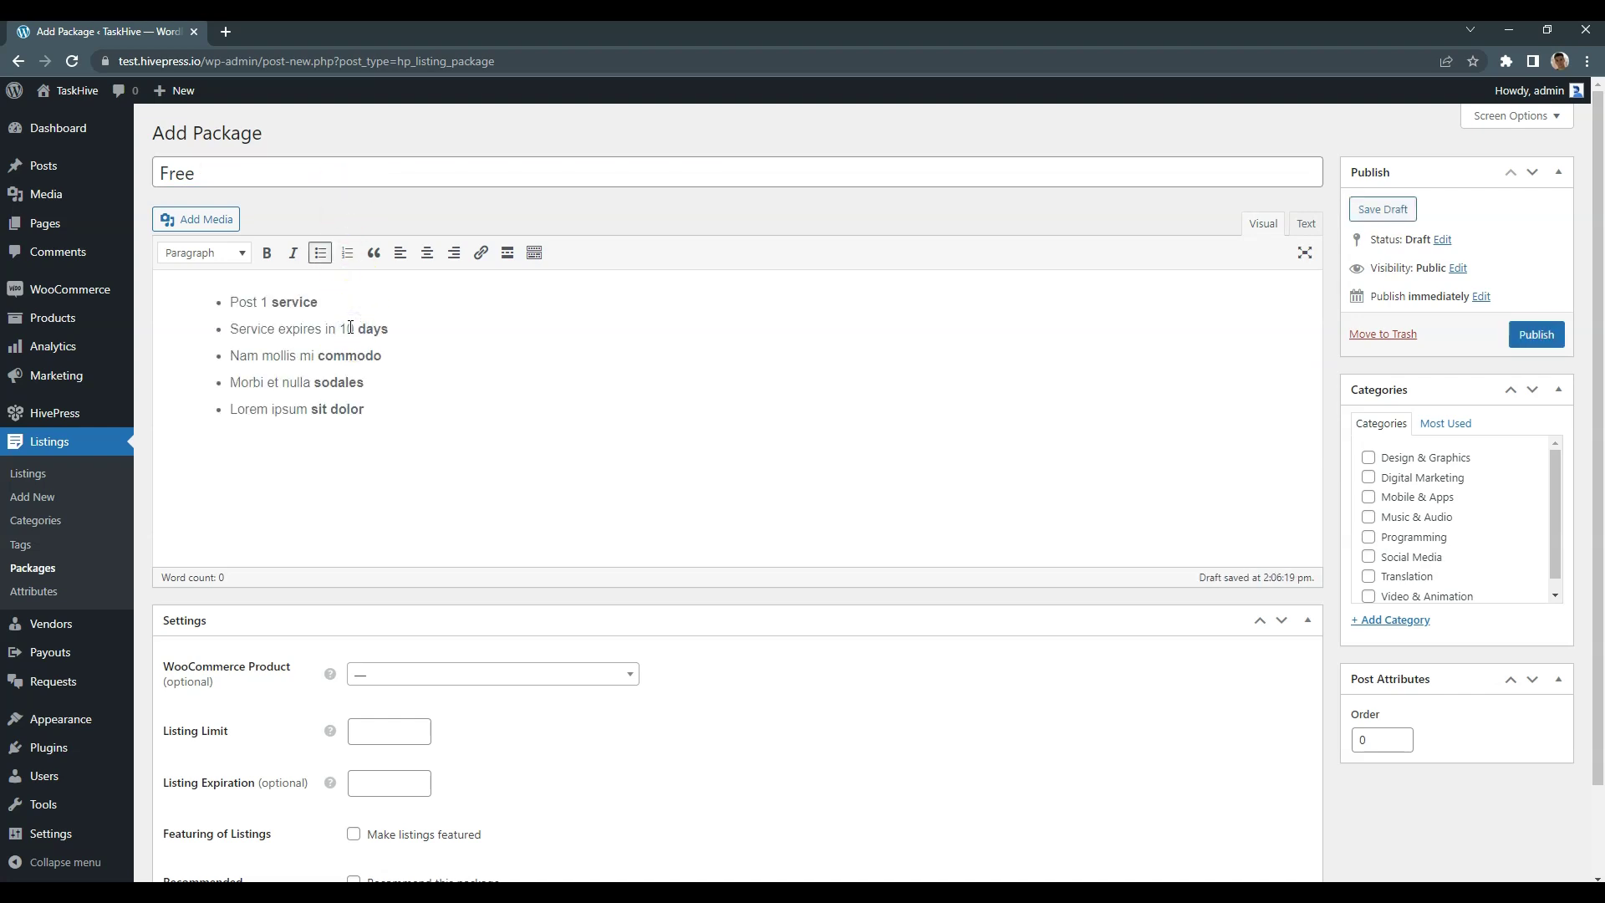
left_click(390, 735)
type("1")
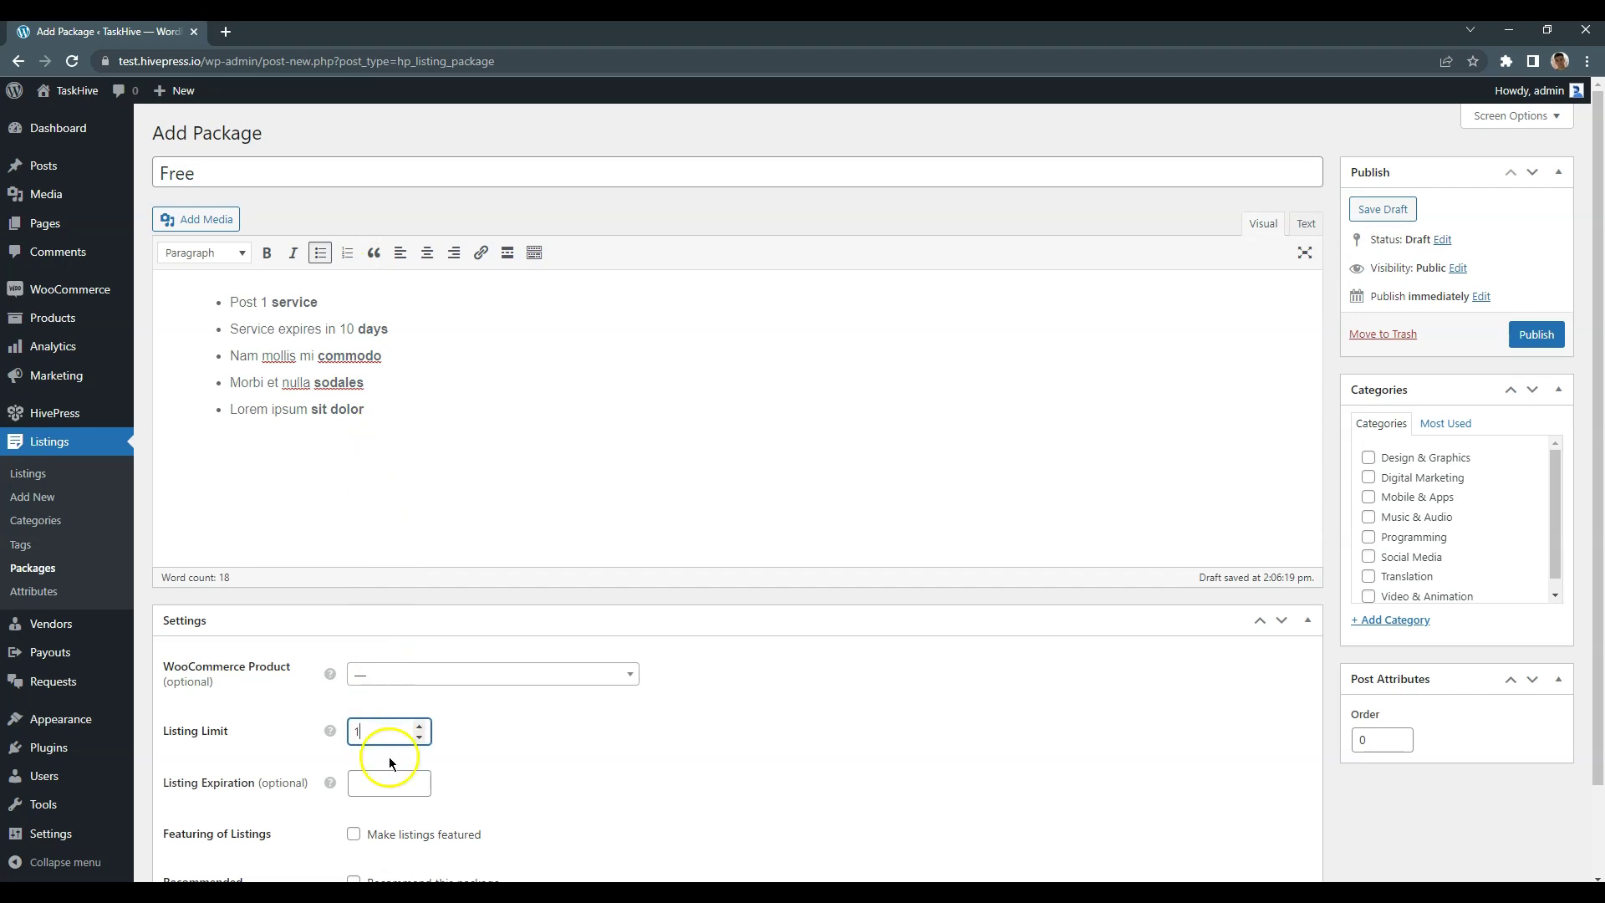
left_click(378, 786)
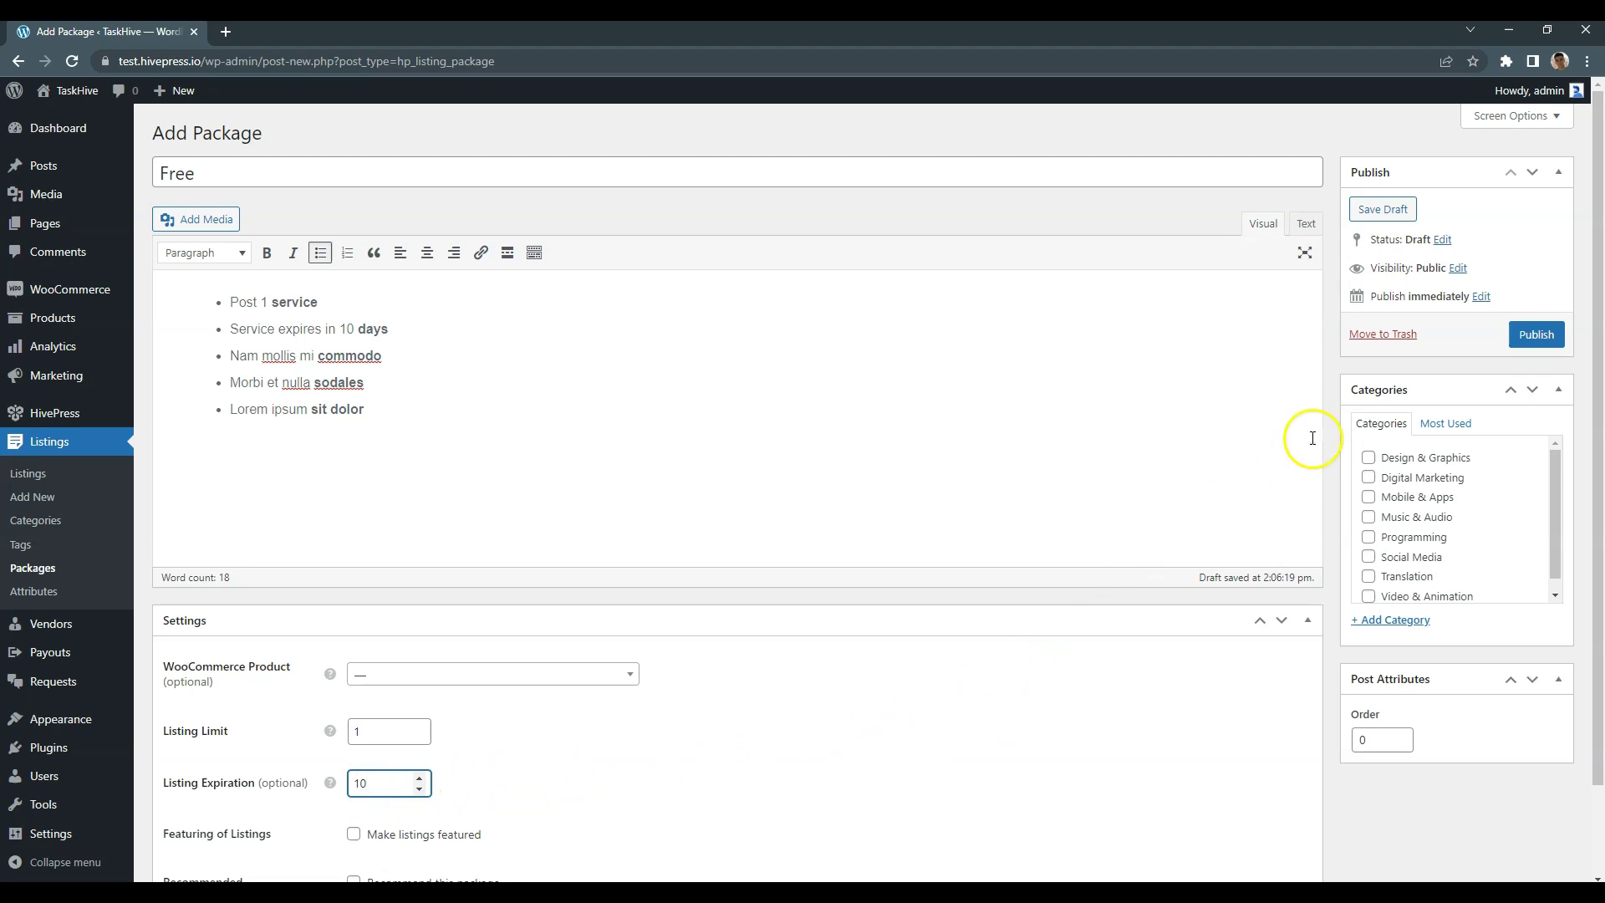
left_click(1538, 333)
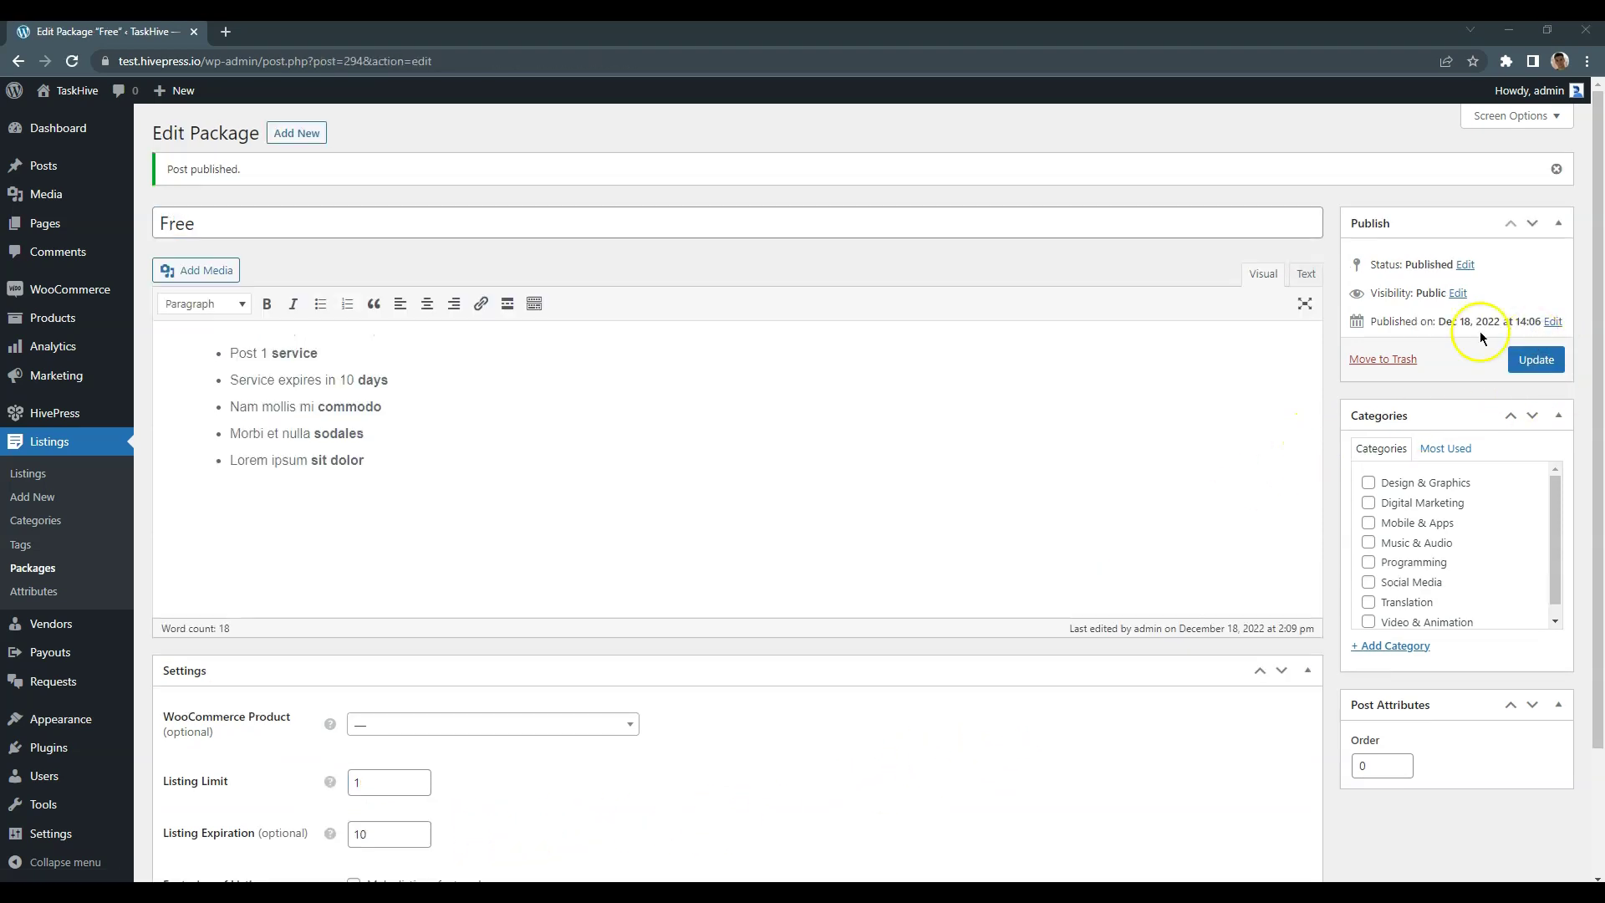
Publish a 'Premium' package with its pasted feature list, limit 3, 30-day expiration, linked to 'Premium package'.
left_click(286, 137)
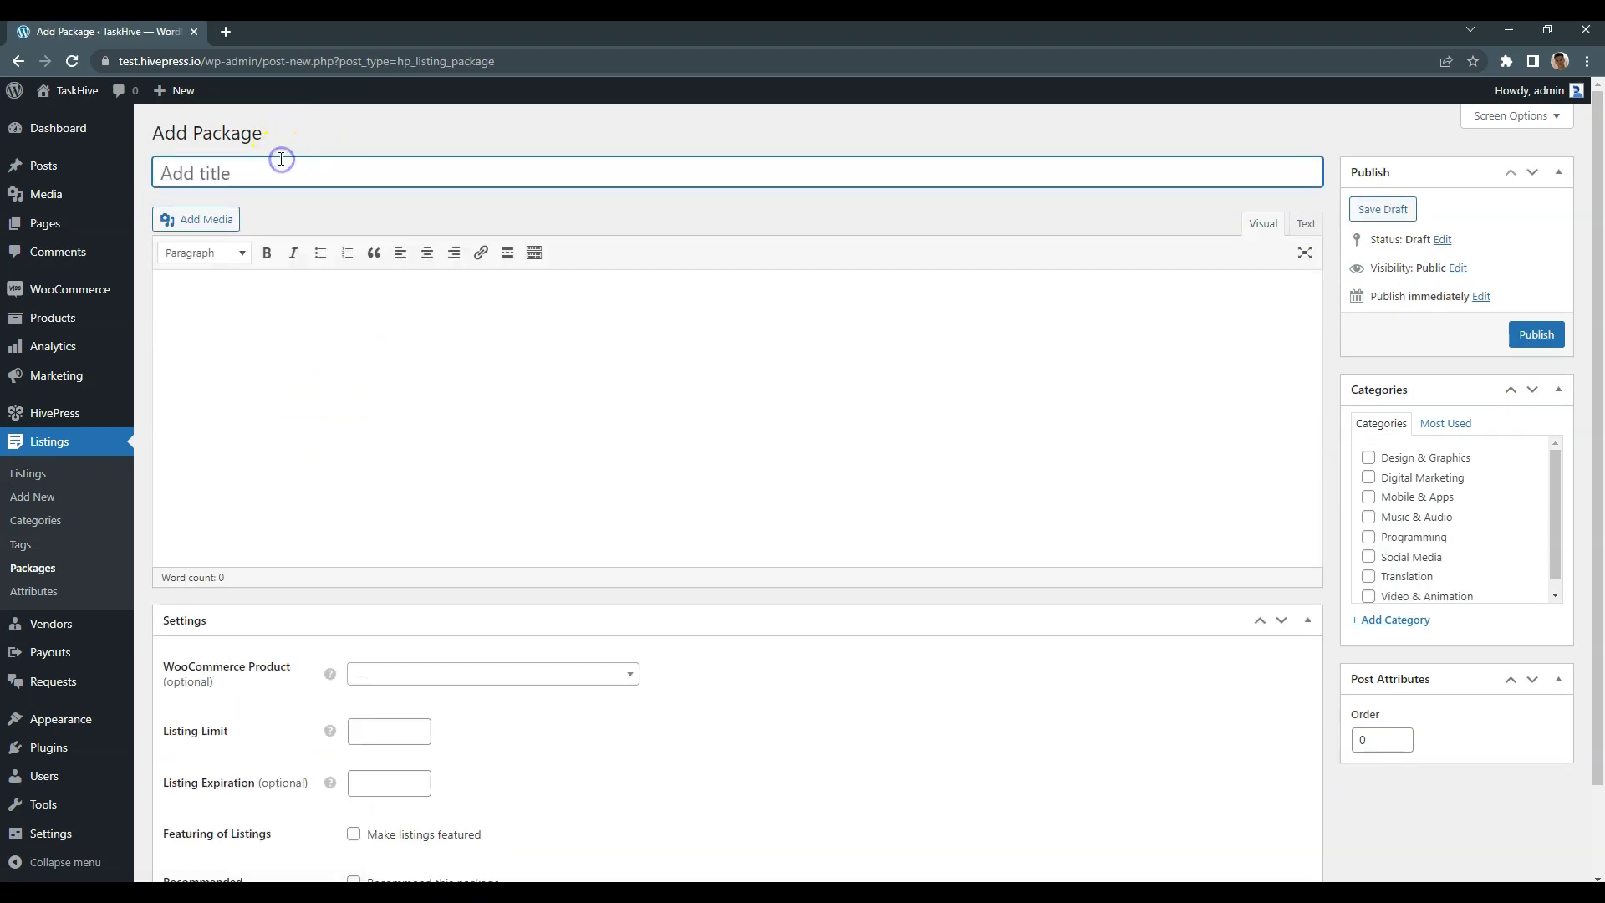
type("Premium")
left_click(277, 408)
type("Post up to 3 services Service expires in 30 days Lorem ipsum sit dolor Aliquam pharetra turpis Morbi et nulla sodales")
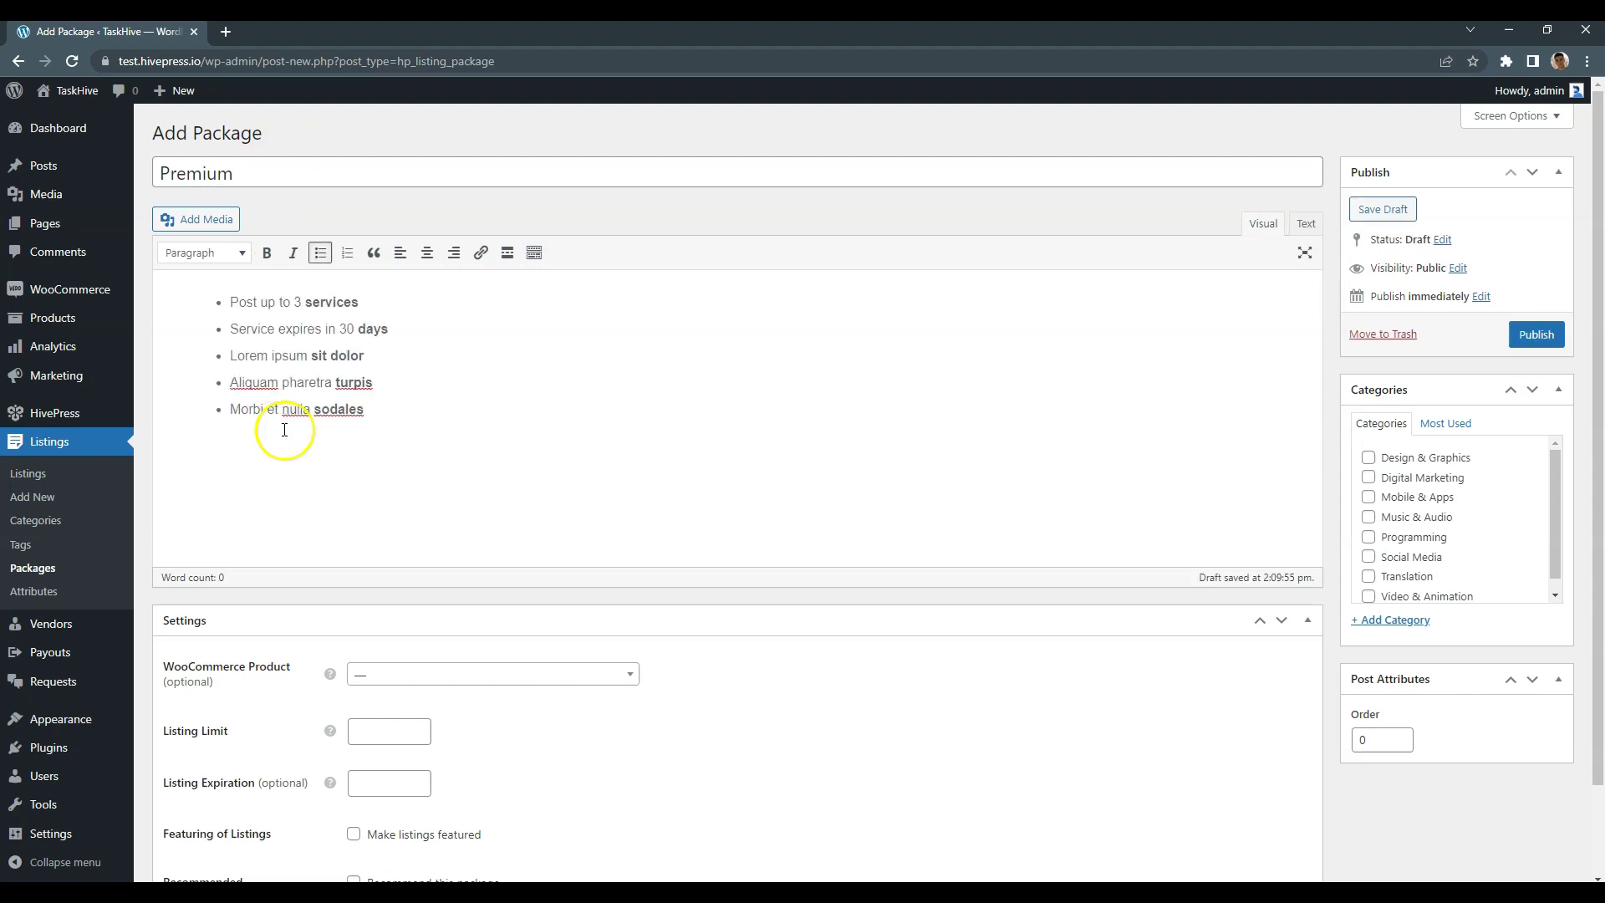
left_click(379, 733)
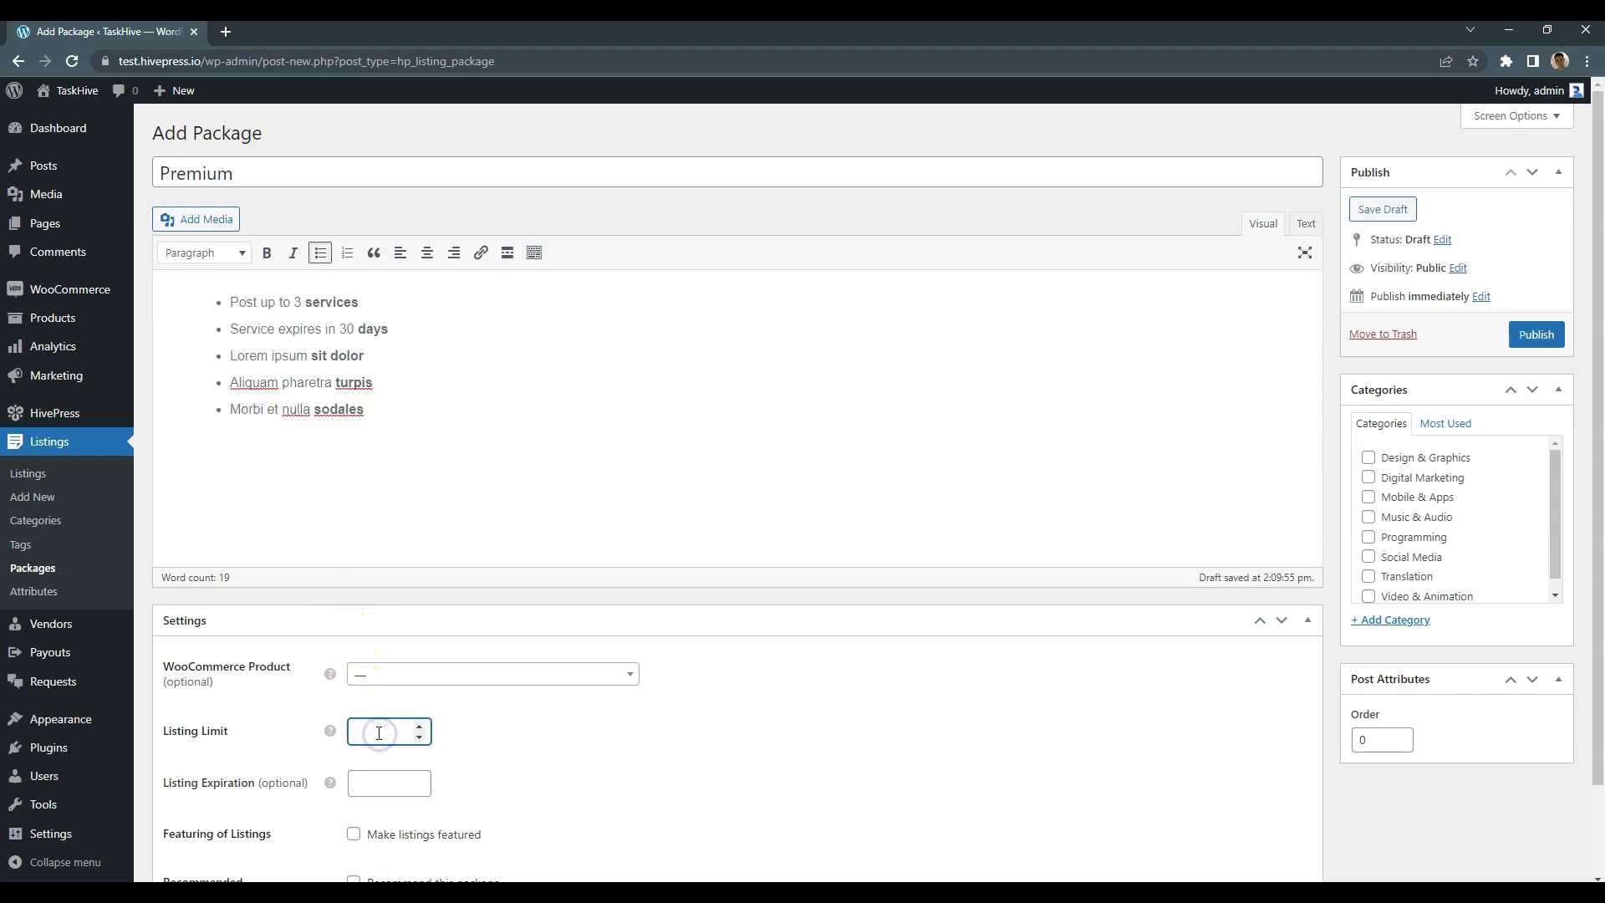
type("3")
left_click(379, 778)
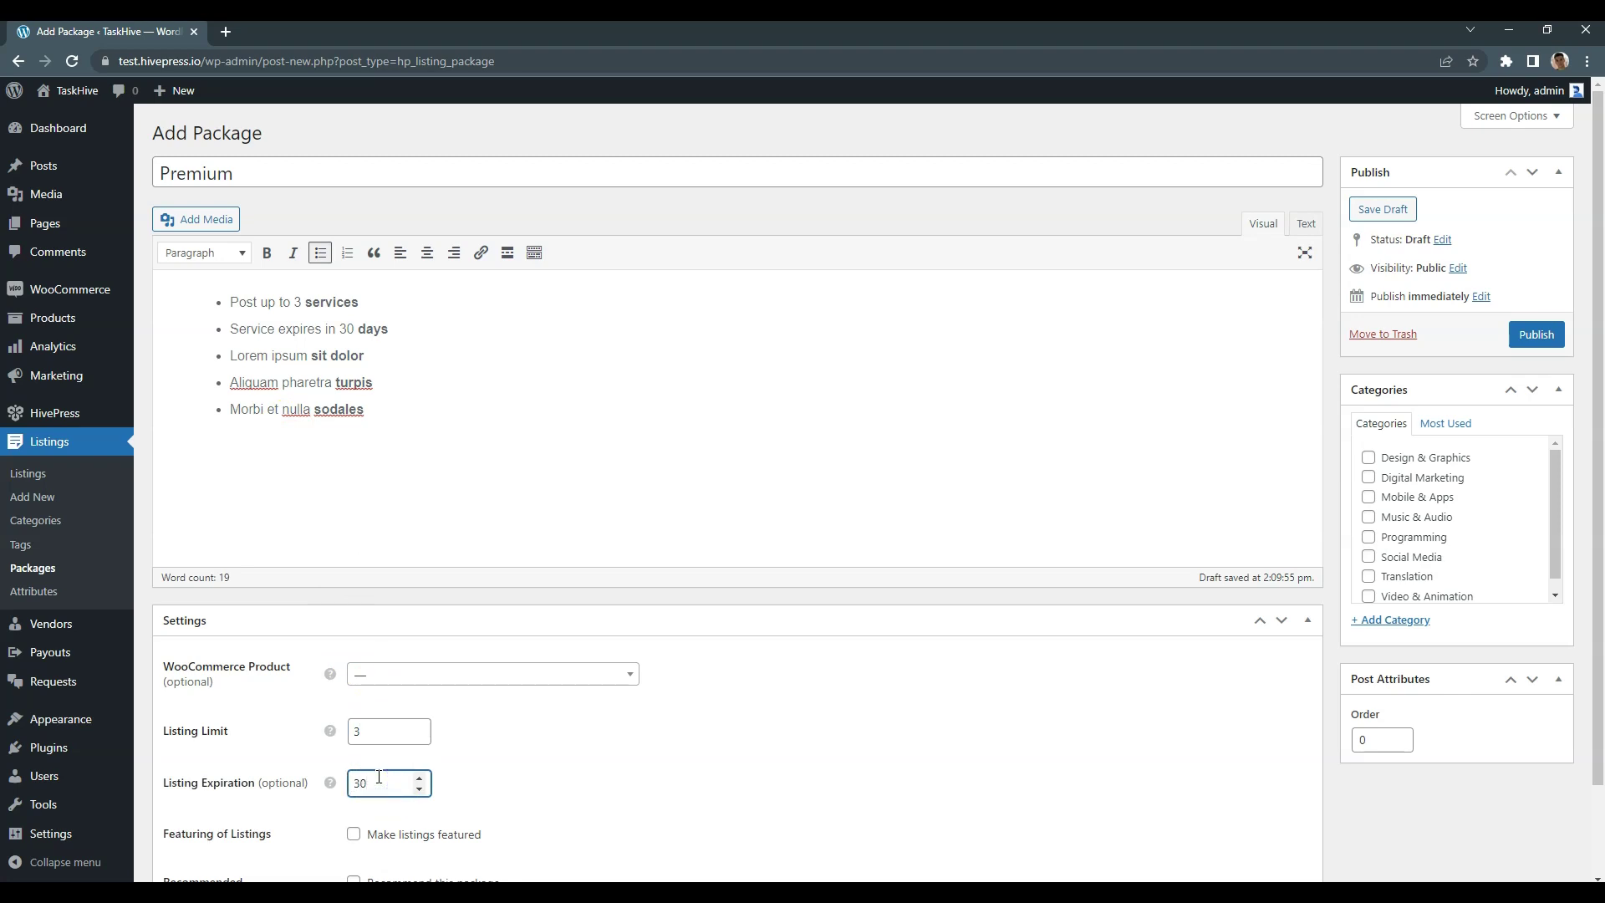
left_click(525, 674)
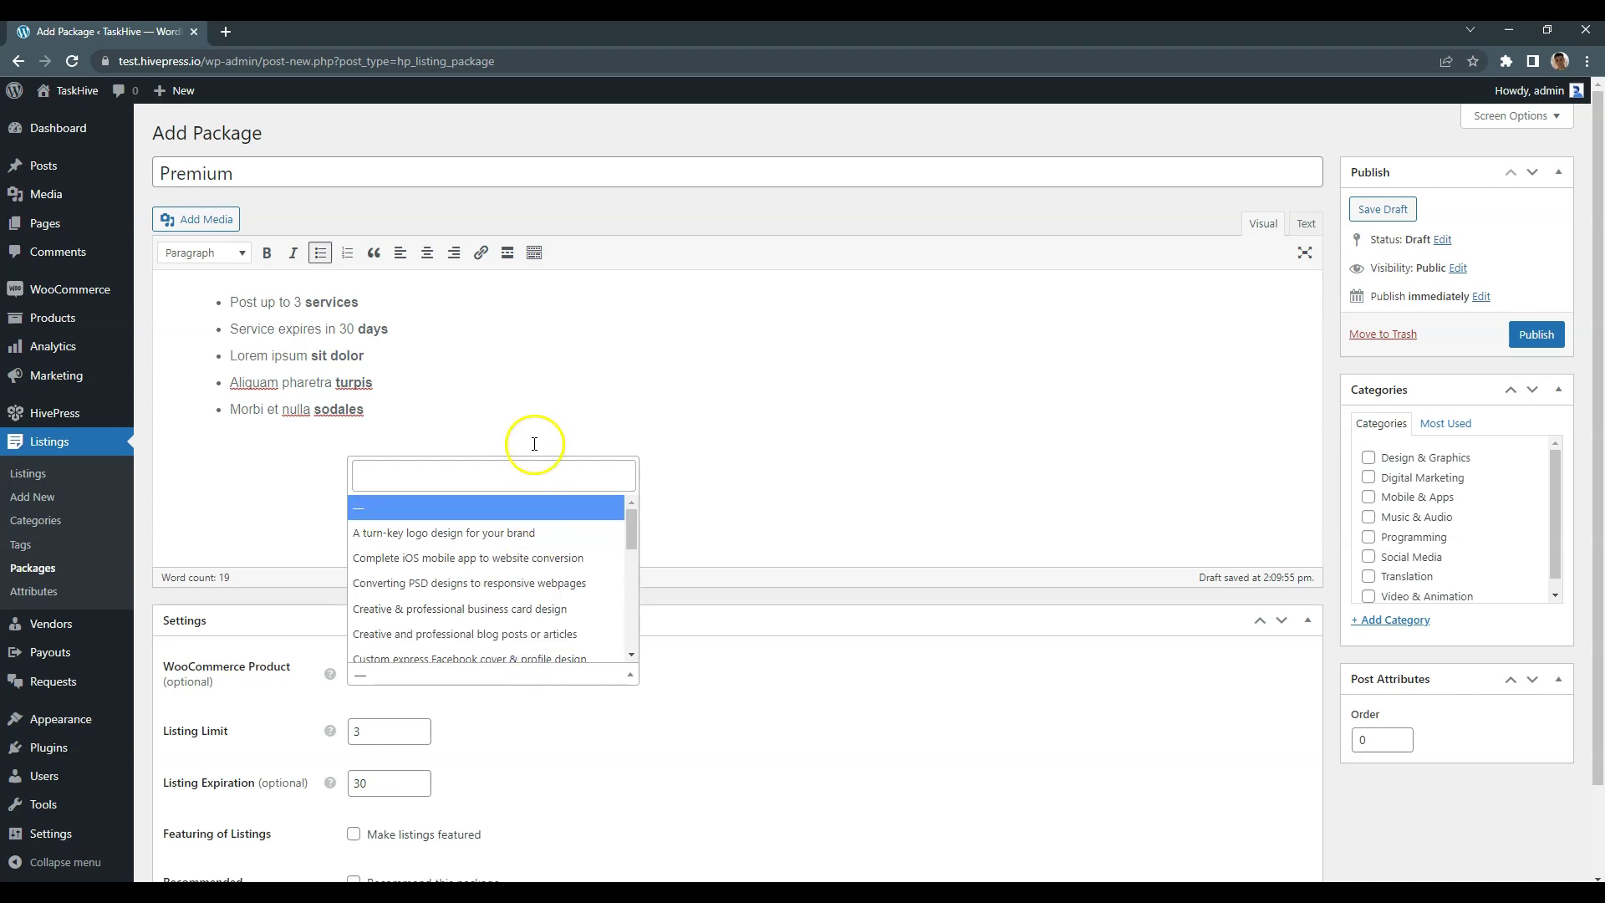
type("premium")
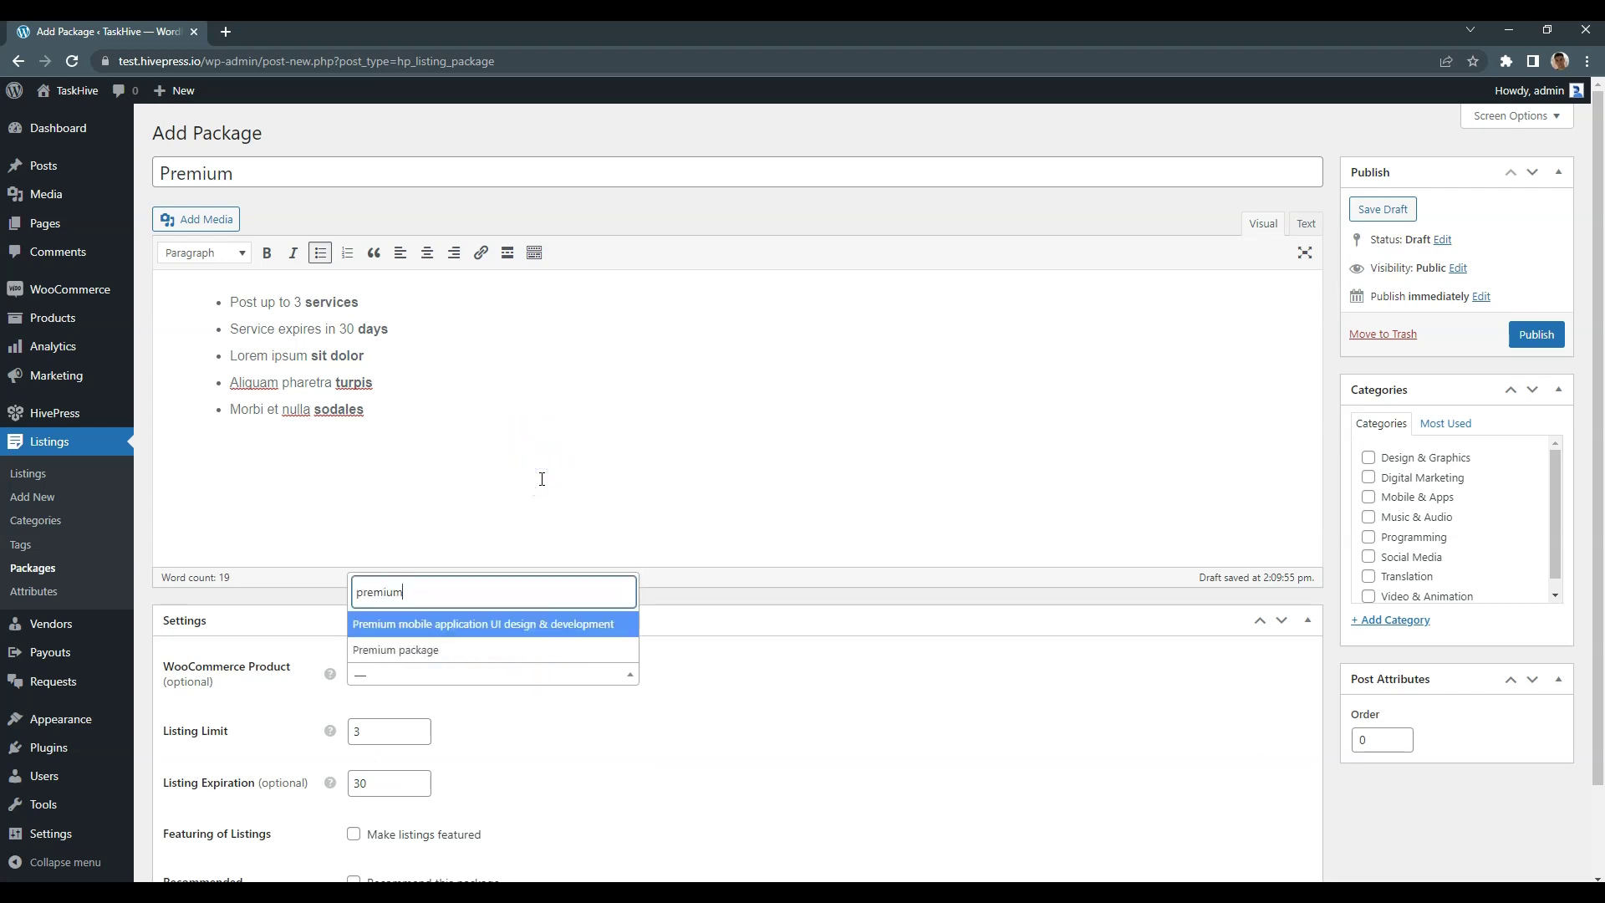
left_click(439, 650)
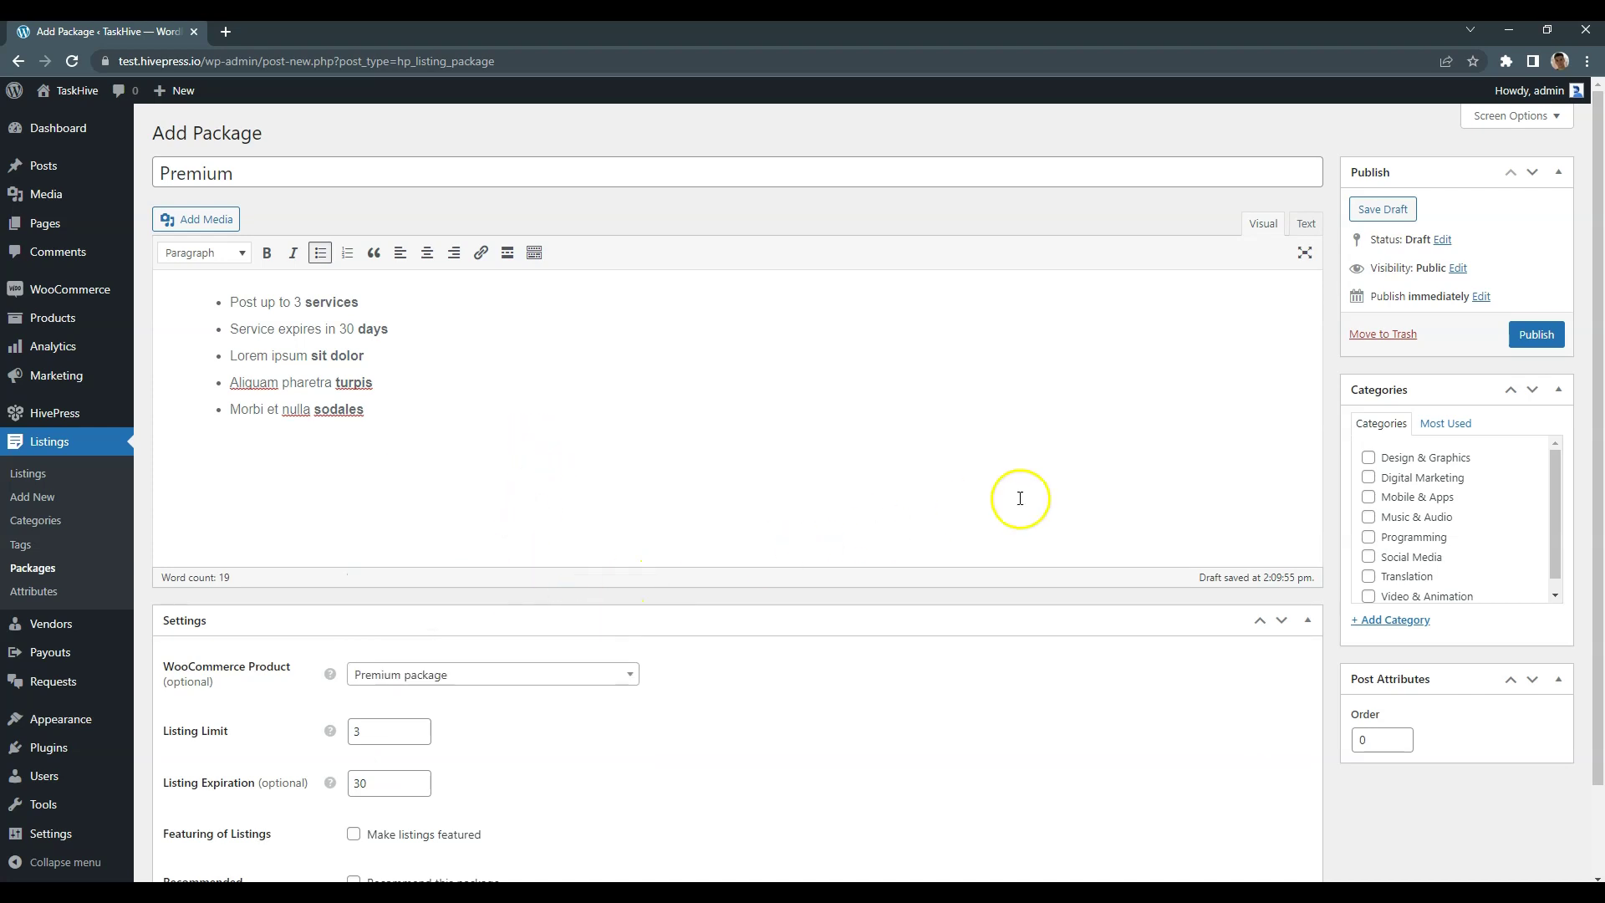
left_click(1540, 338)
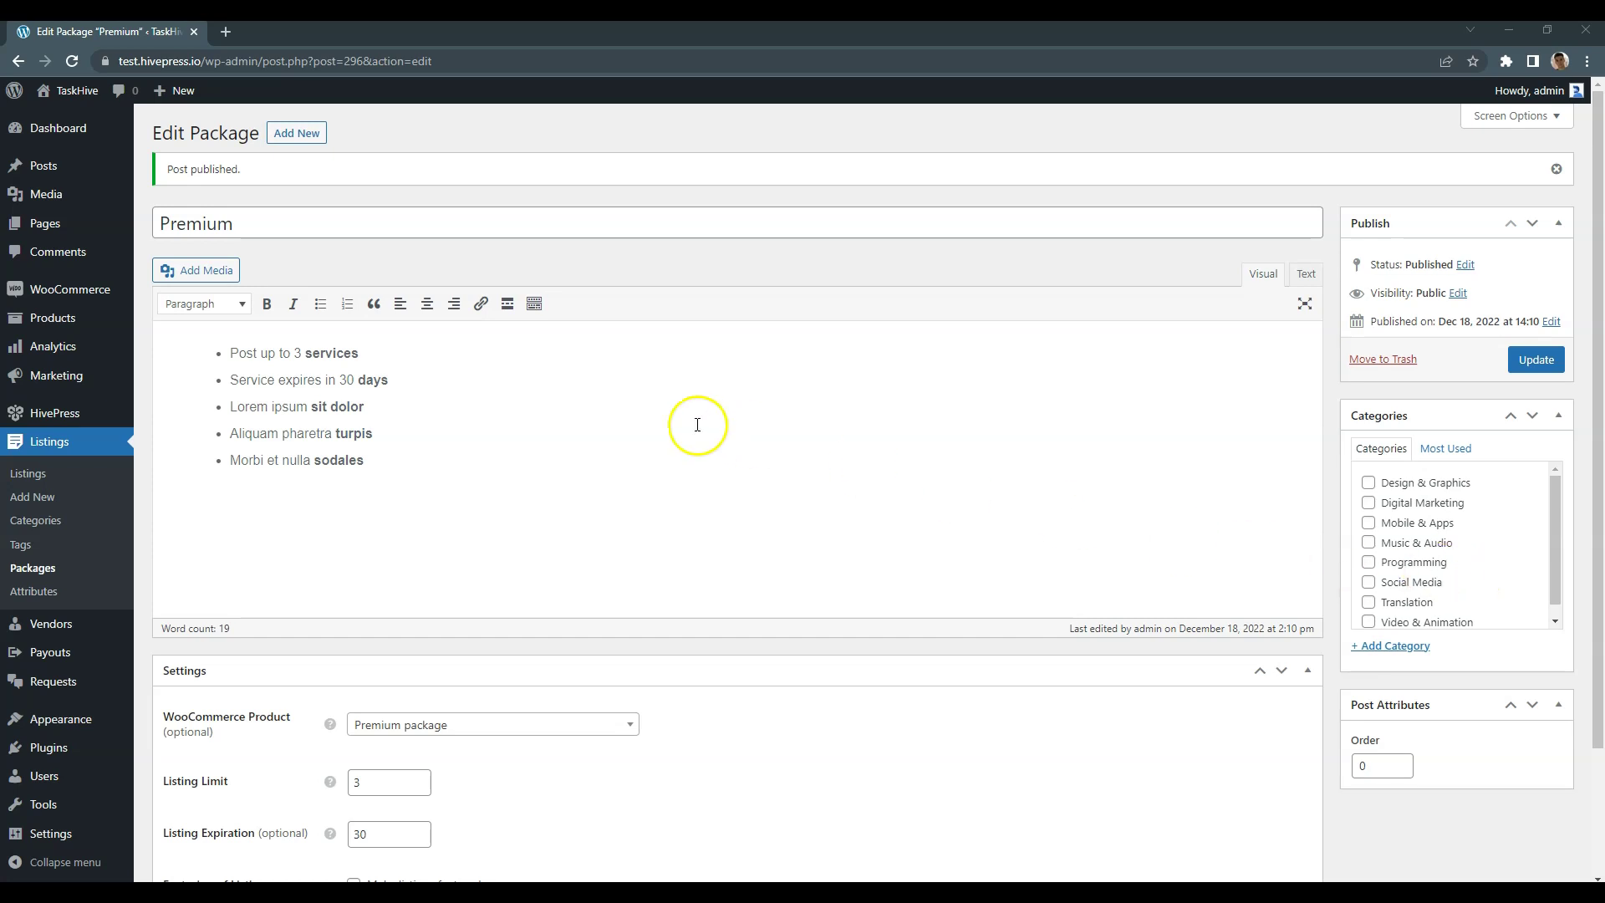
On the front end, start a service listing in Programming with a title and 'sample' description.
left_click(80, 117)
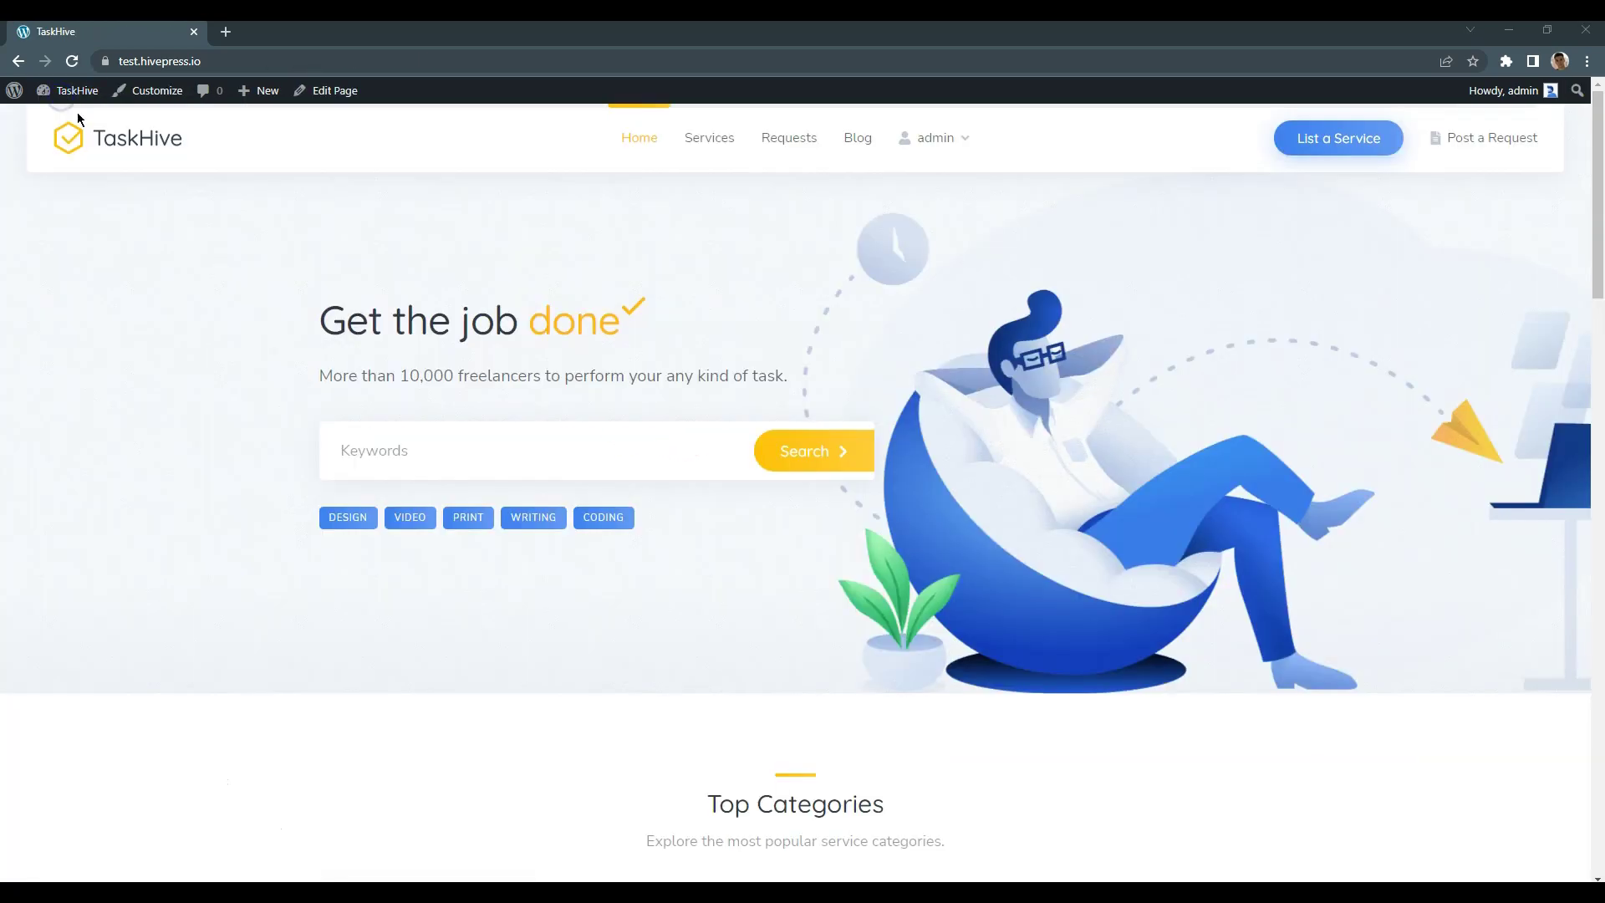
left_click(1352, 154)
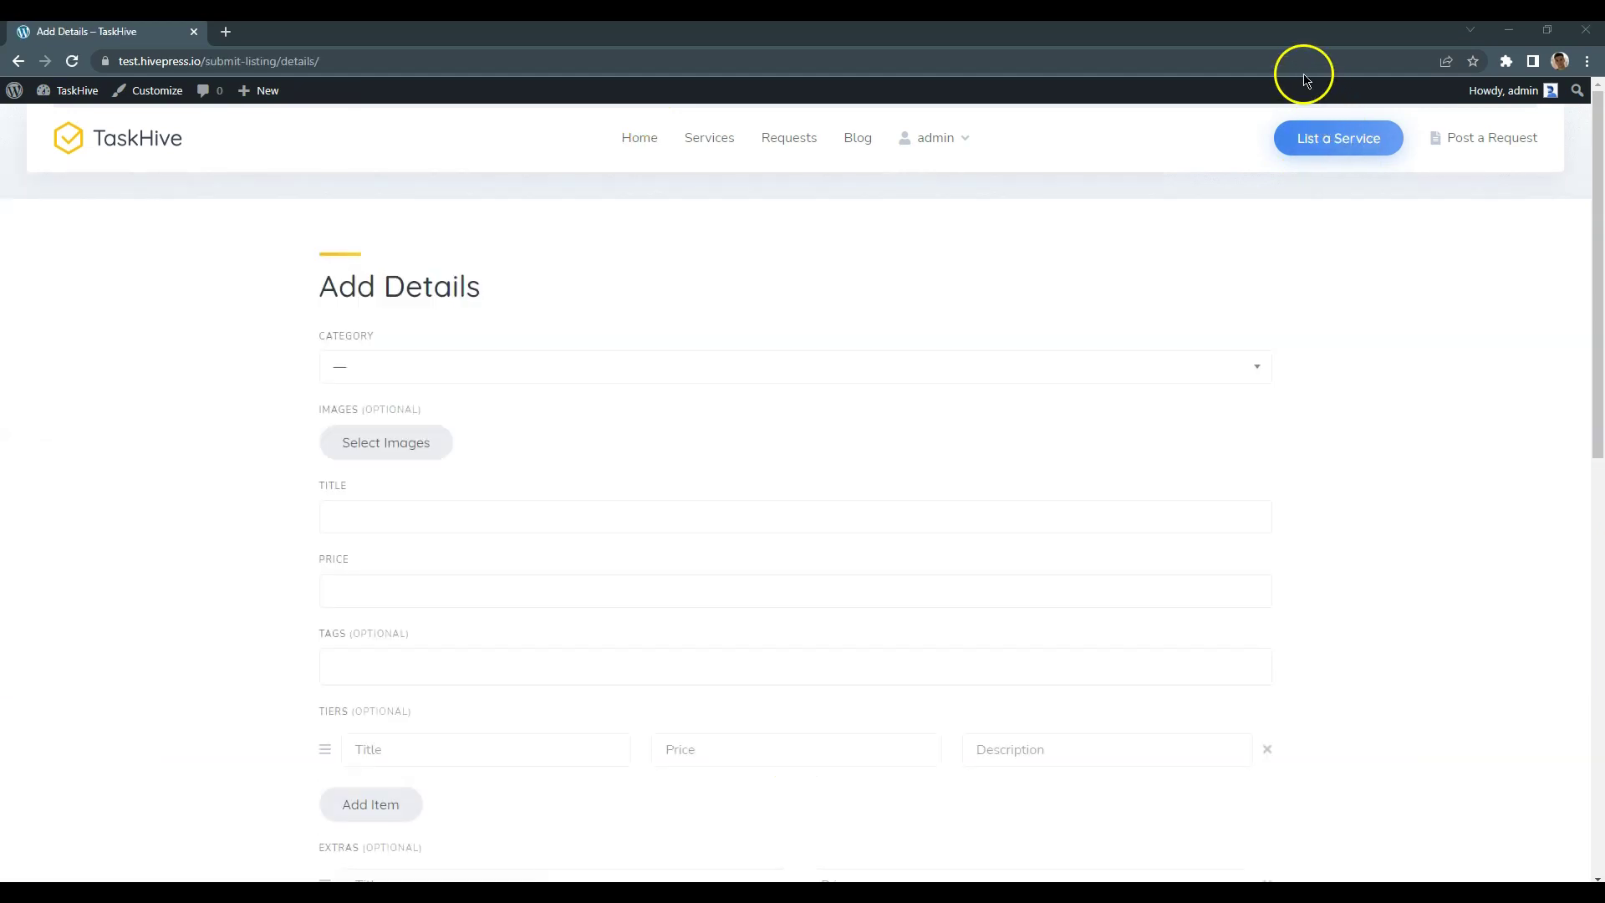
left_click(1204, 368)
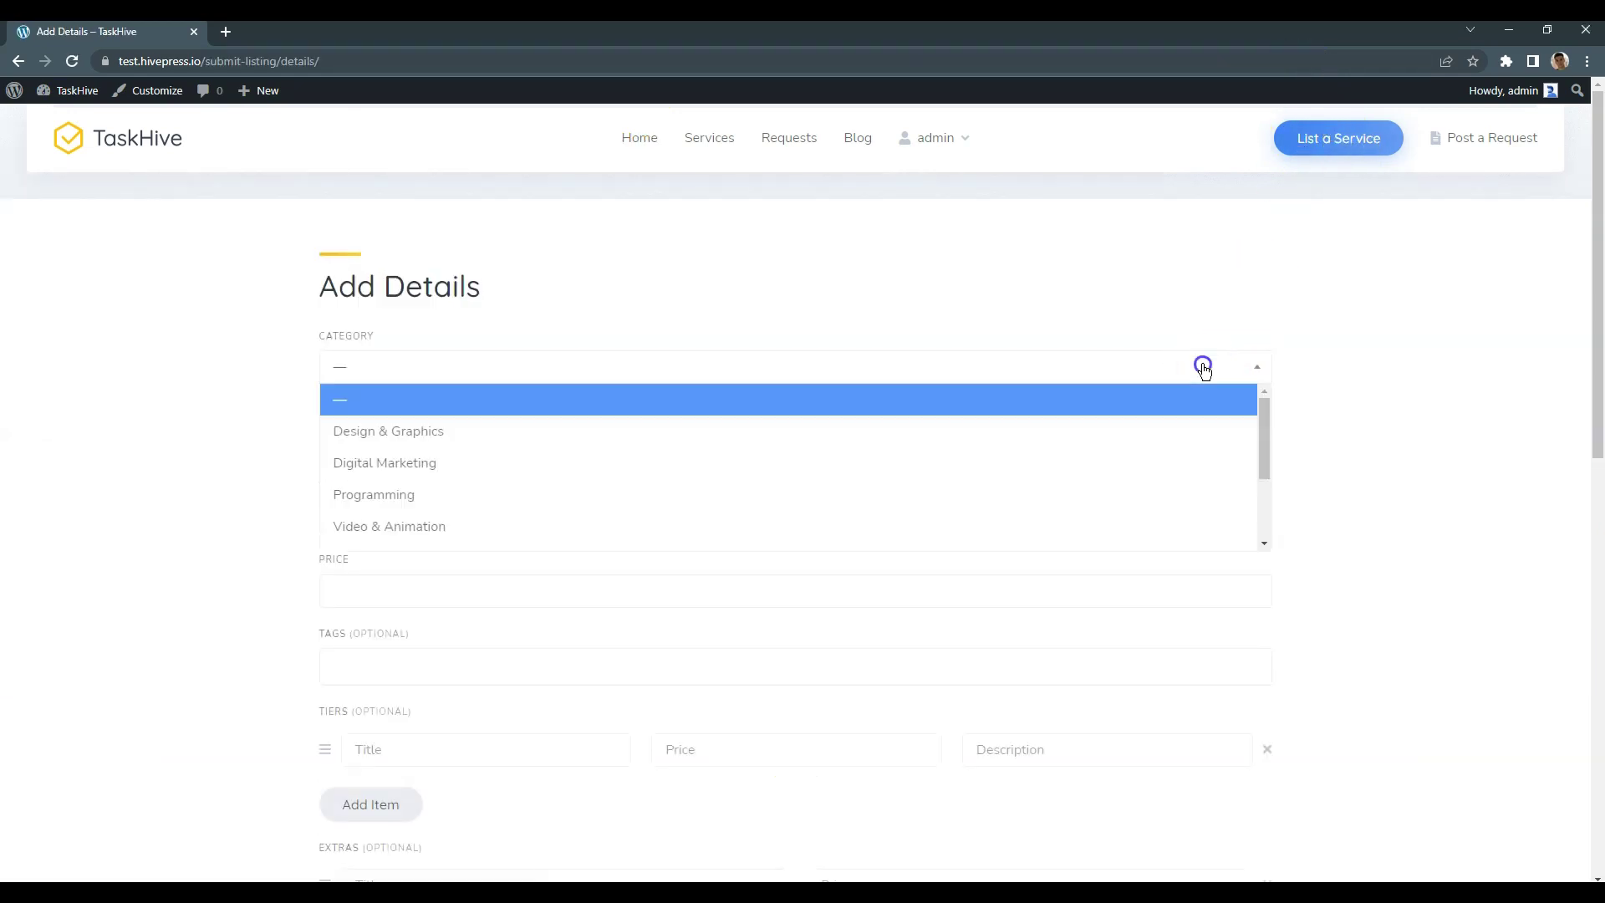
left_click(1016, 486)
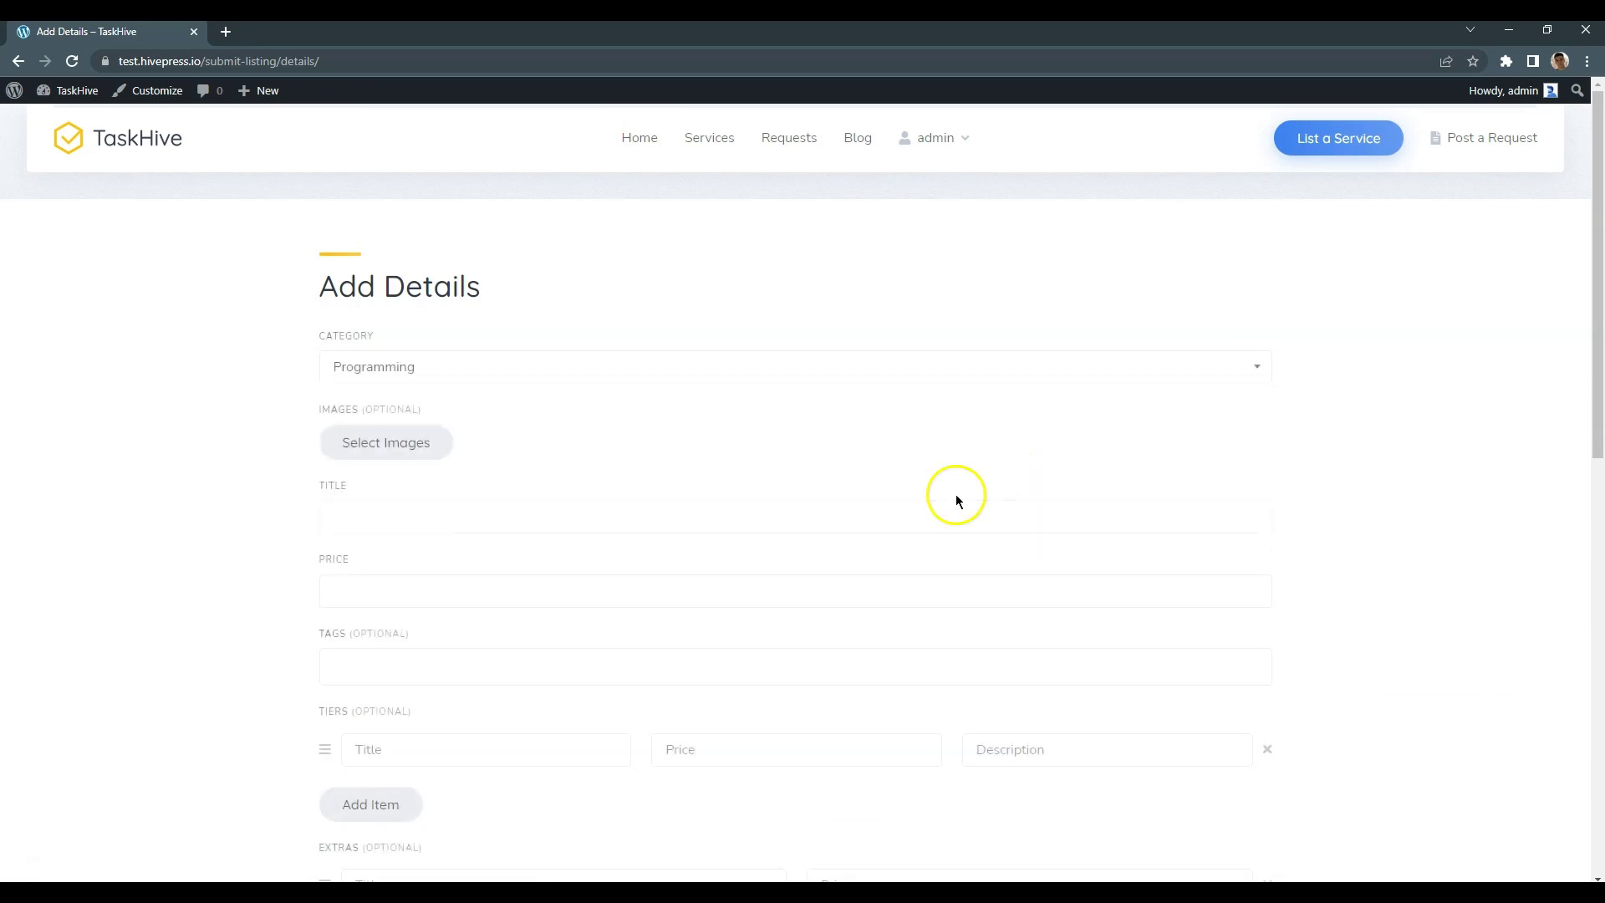
left_click(904, 506)
type("Sample")
key("Tab")
scroll(817, 494, "down", 7)
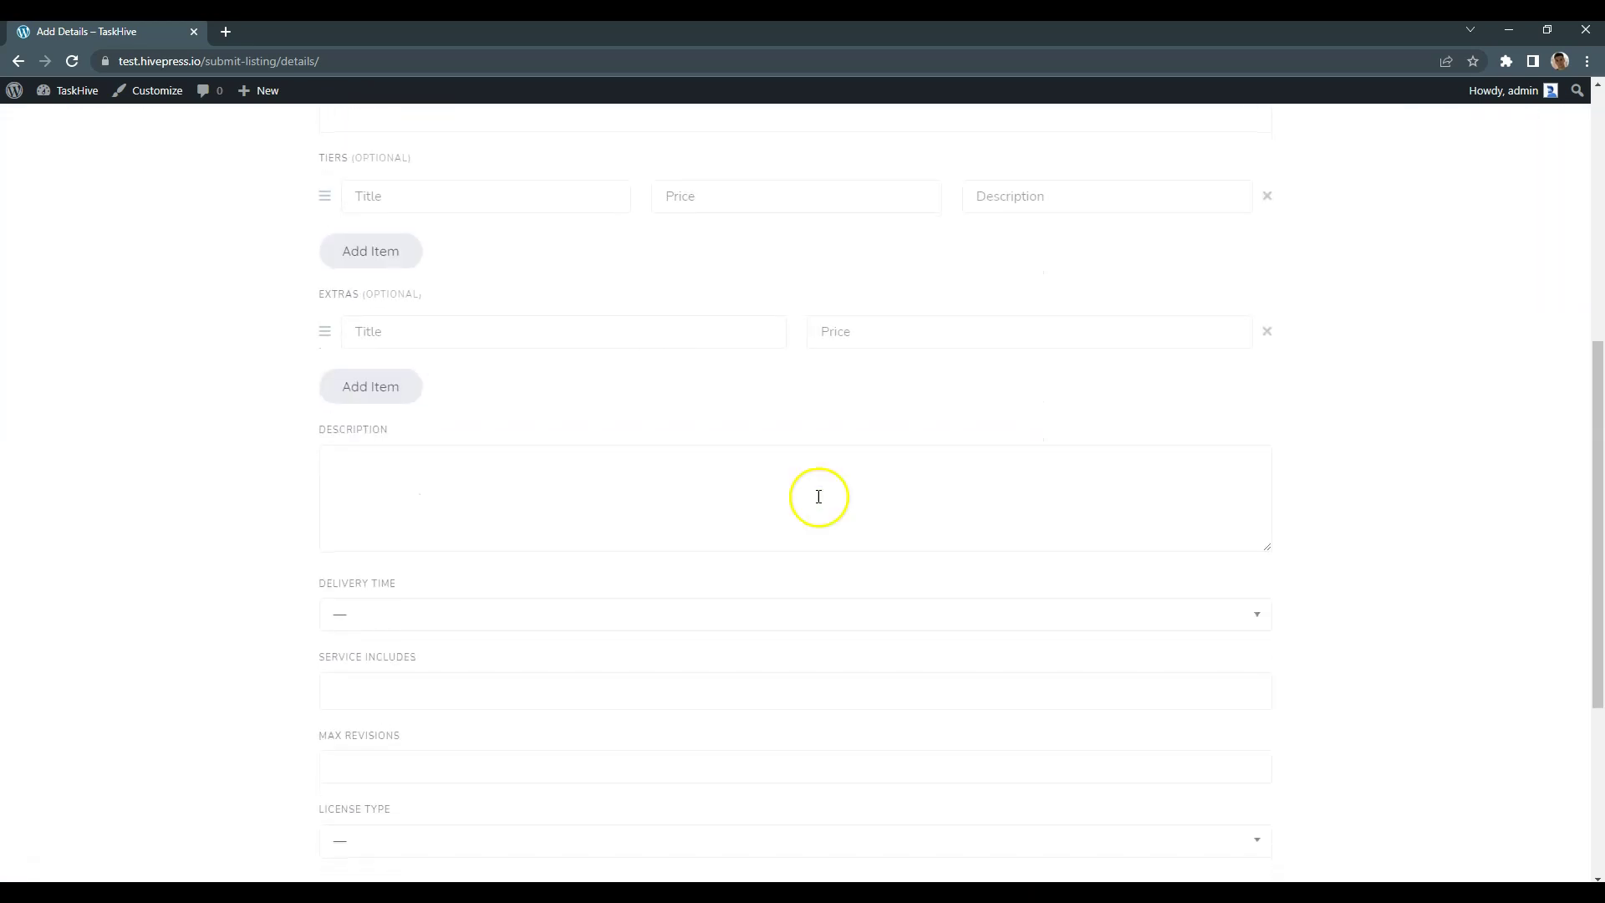
left_click(730, 484)
type("sample")
Set delivery Up to 3 days, Ongoing Support, 2 max revisions and Regular license, then submit.
left_click(415, 619)
left_click(414, 710)
left_click(412, 699)
left_click(412, 775)
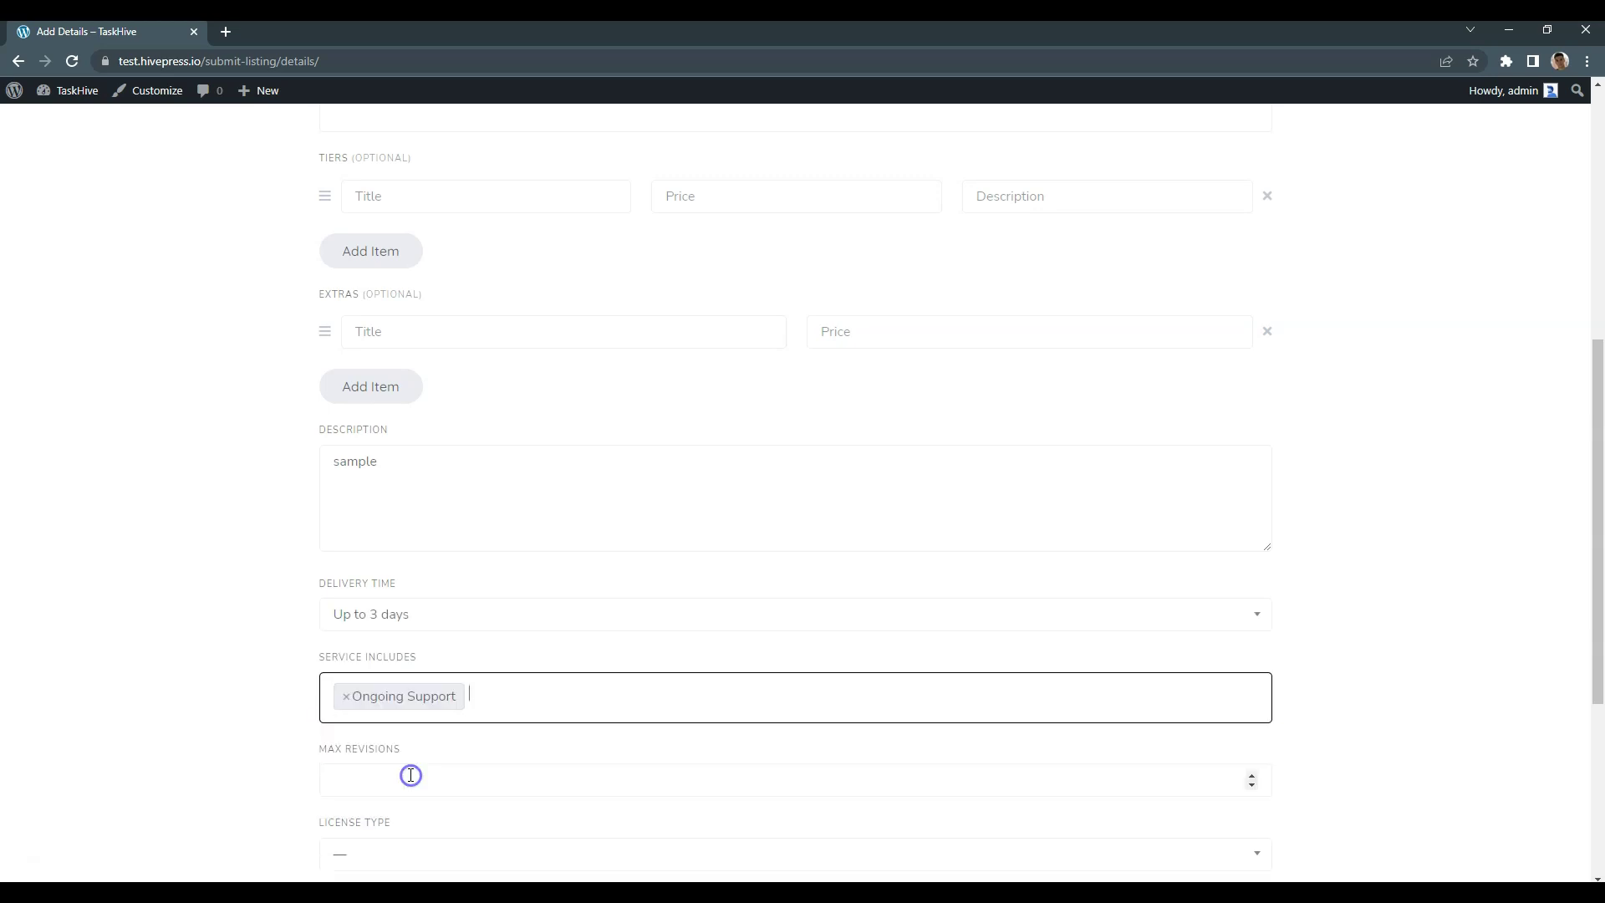
left_click(413, 774)
type("2")
scroll(628, 576, "down", 4)
left_click(628, 576)
left_click(584, 650)
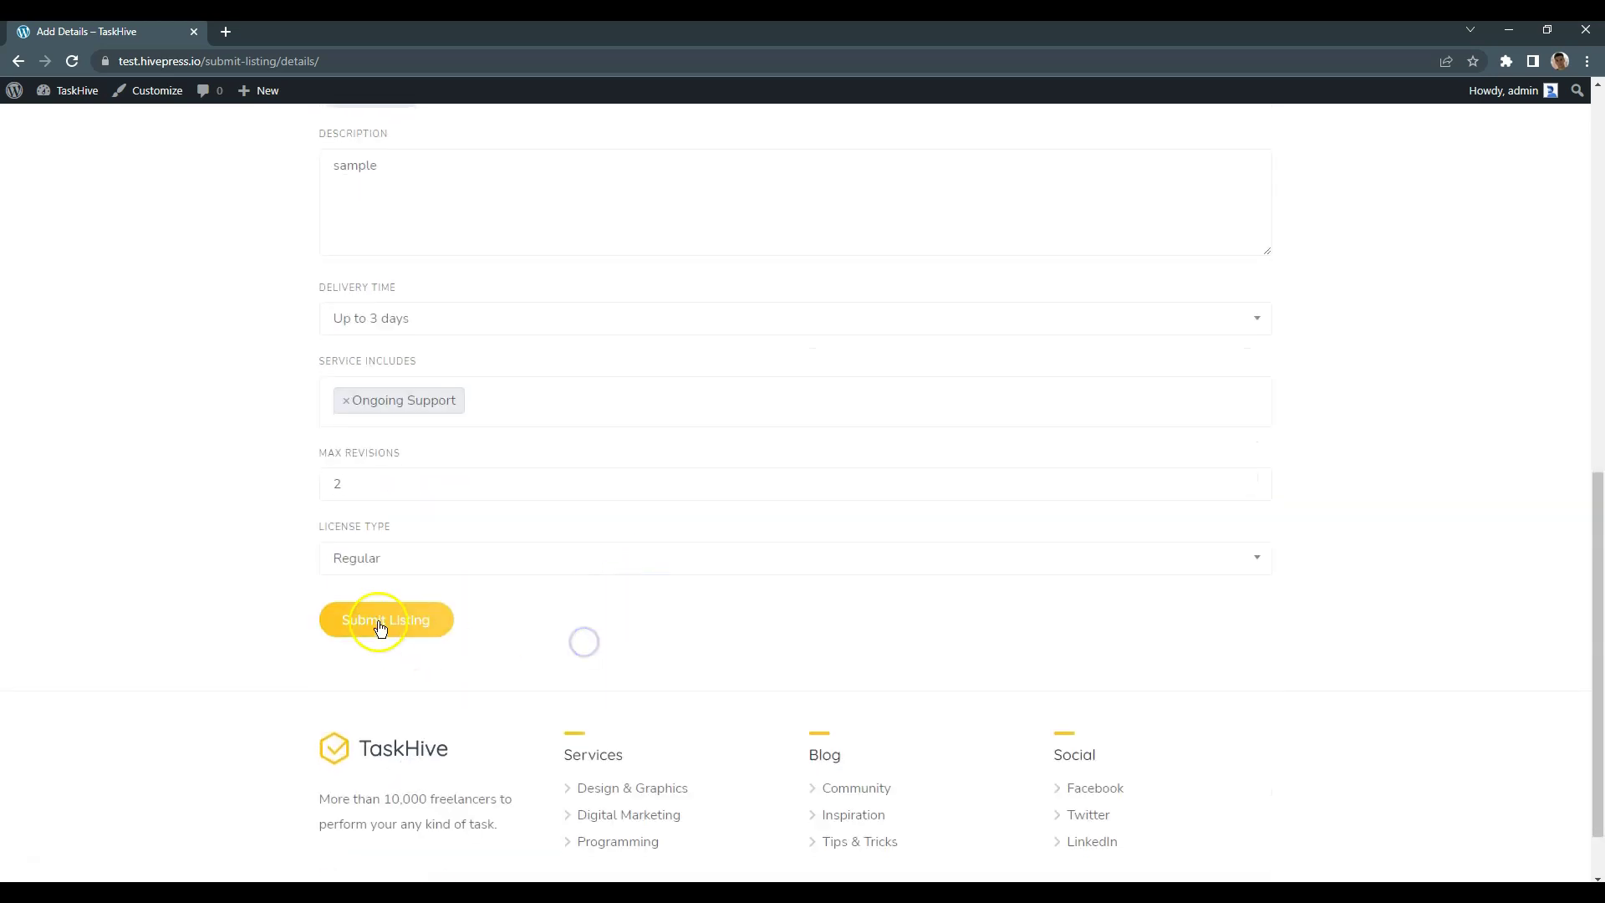
left_click(380, 625)
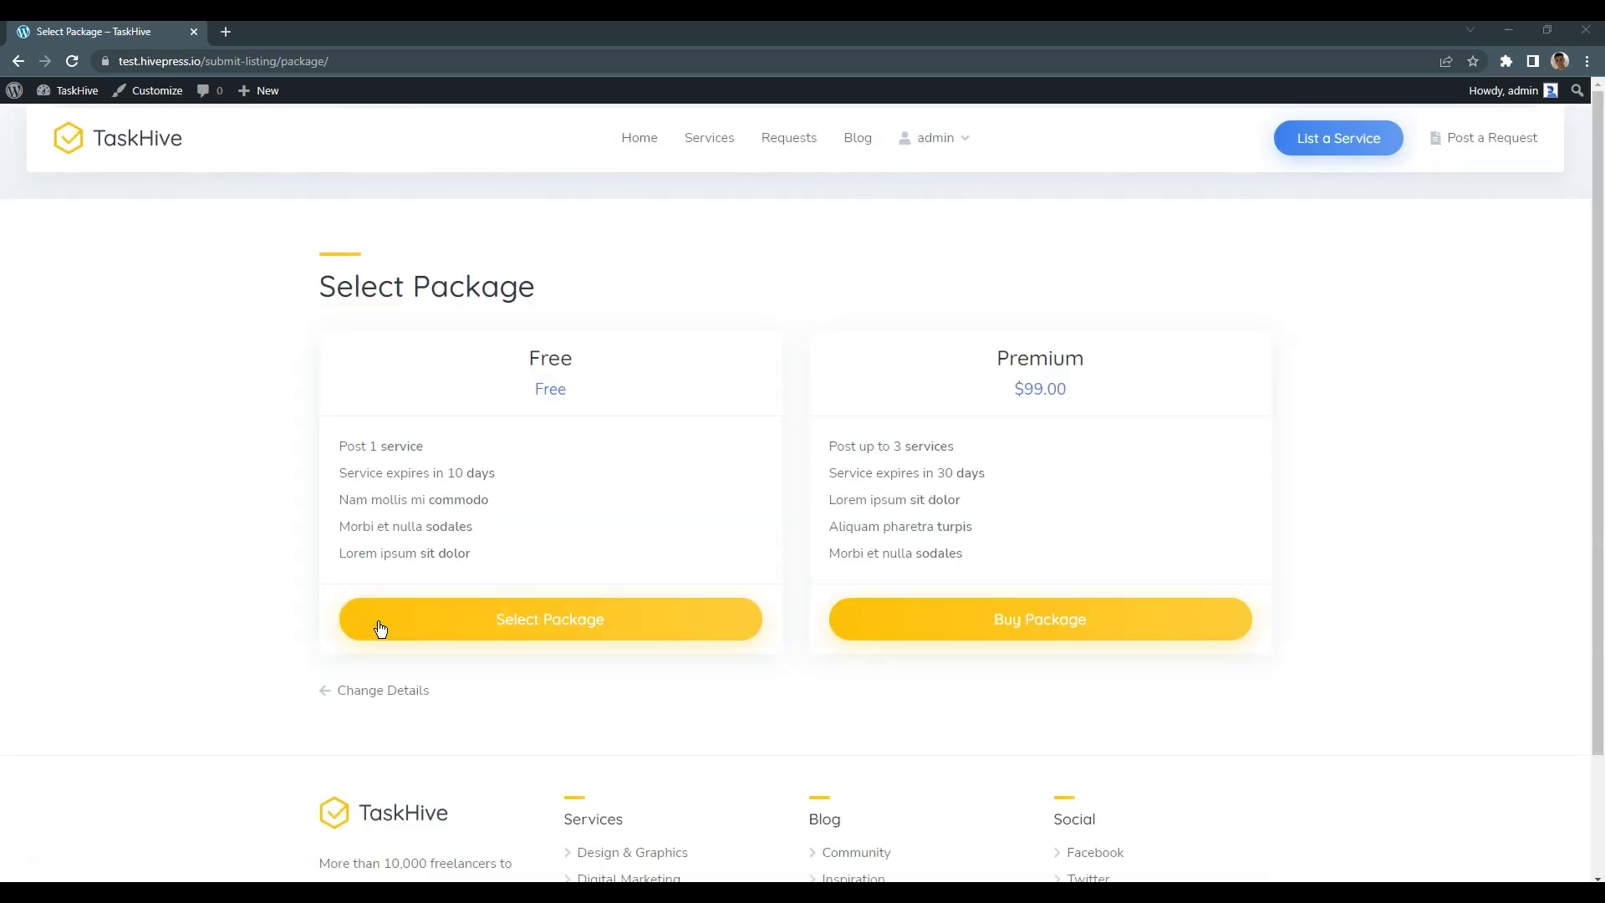
Buy the Premium package and review the checkout order: Premium package × 1 totalling $99.00.
left_click(545, 627)
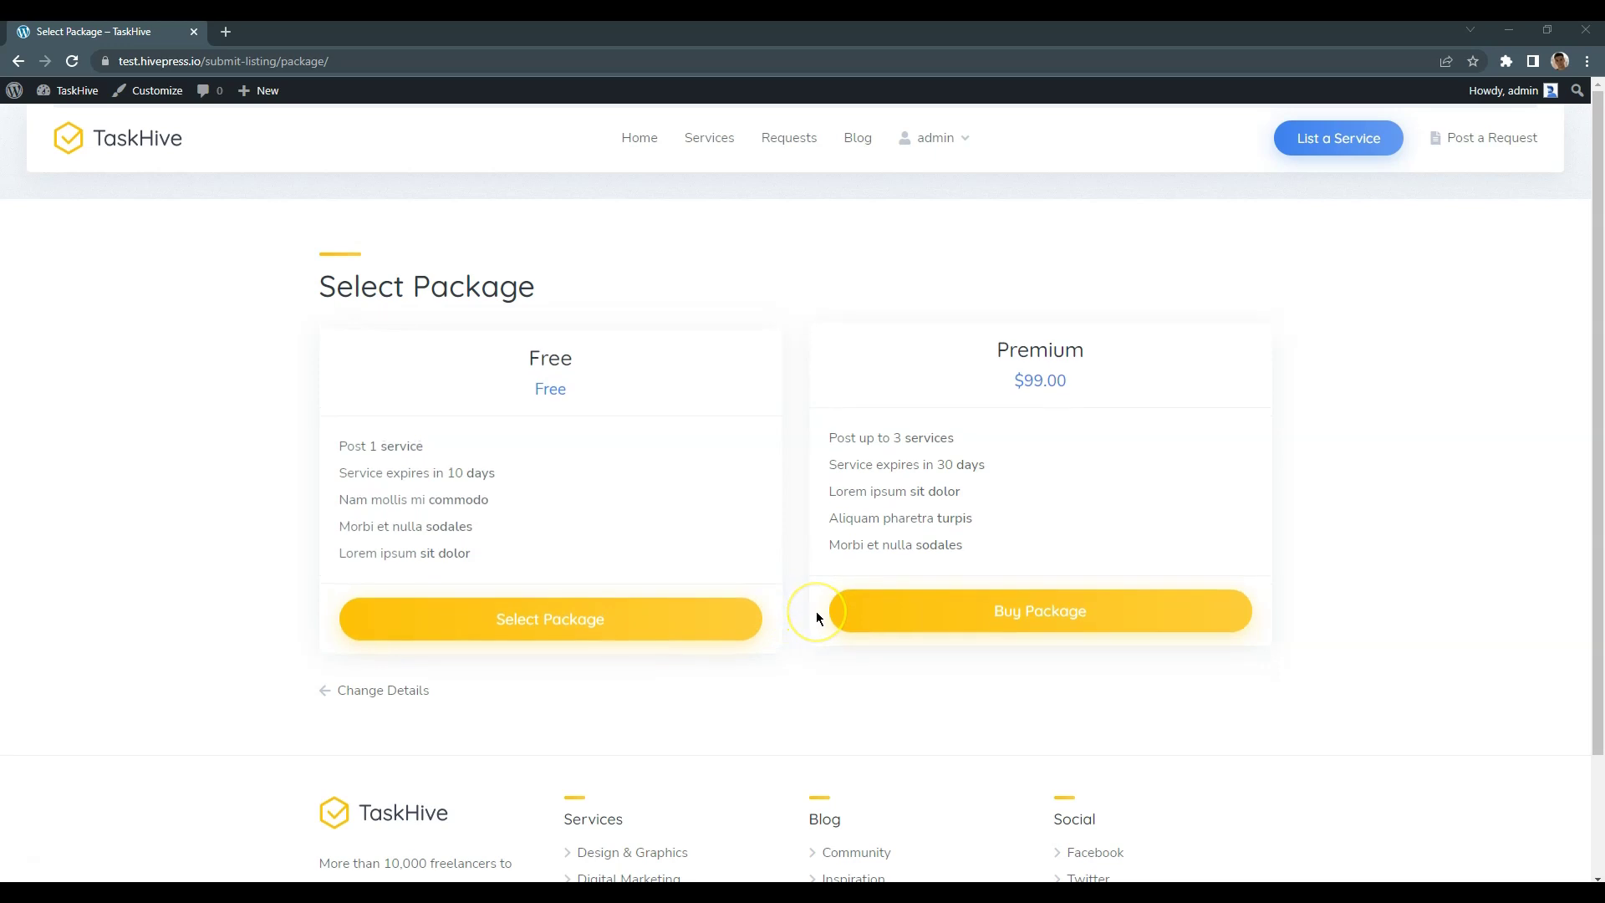
left_click(950, 617)
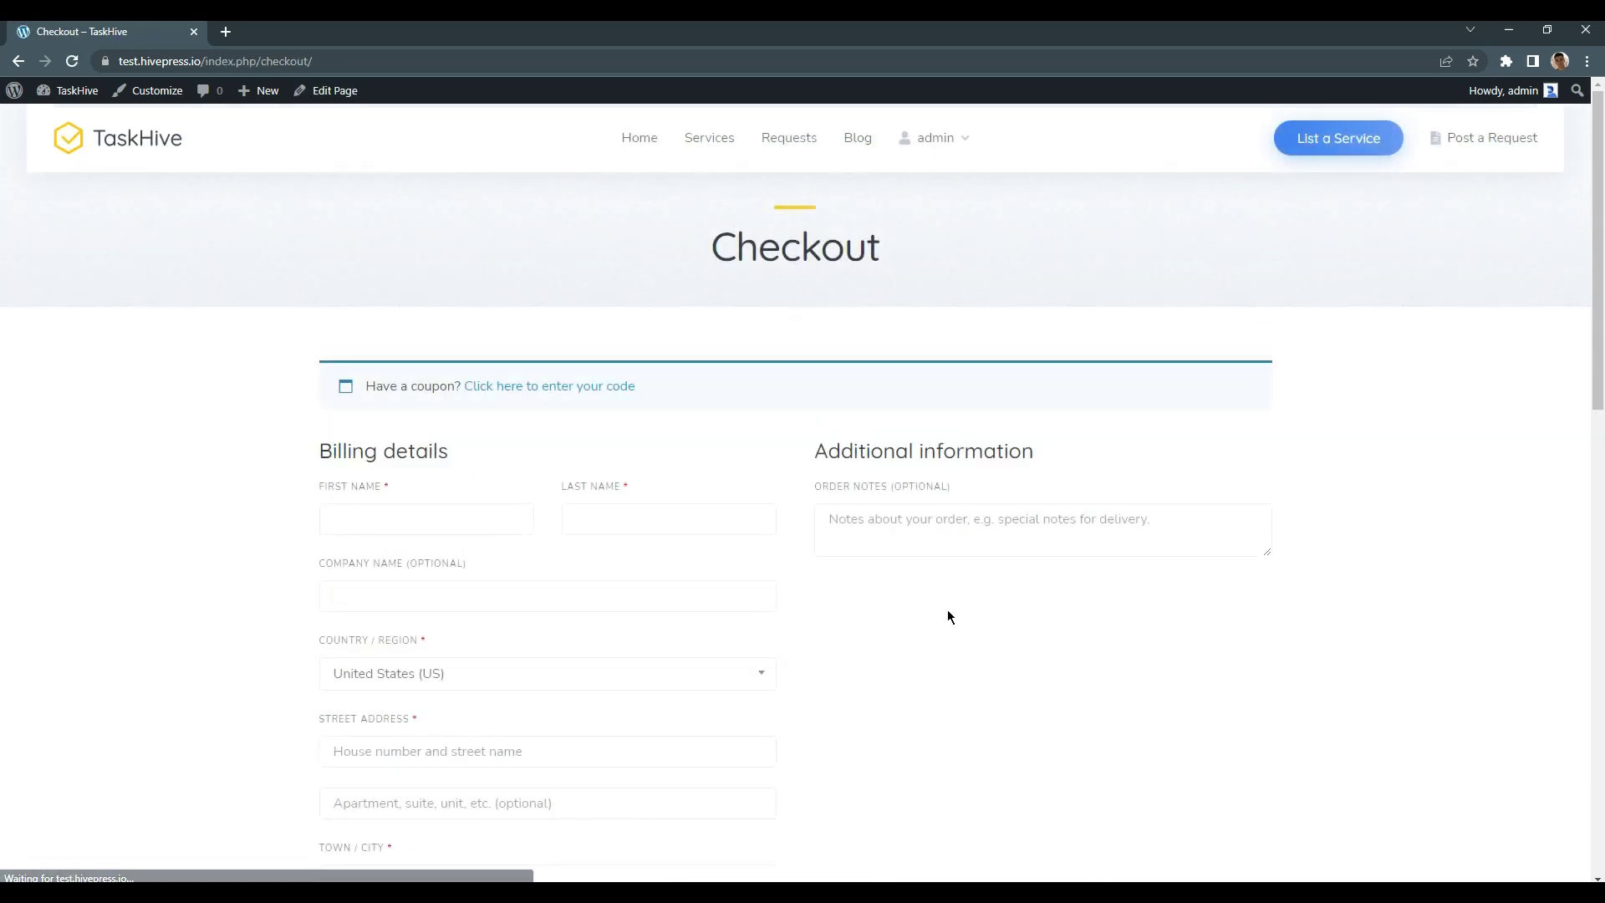
scroll(950, 617, "down", 1)
scroll(948, 616, "down", 8)
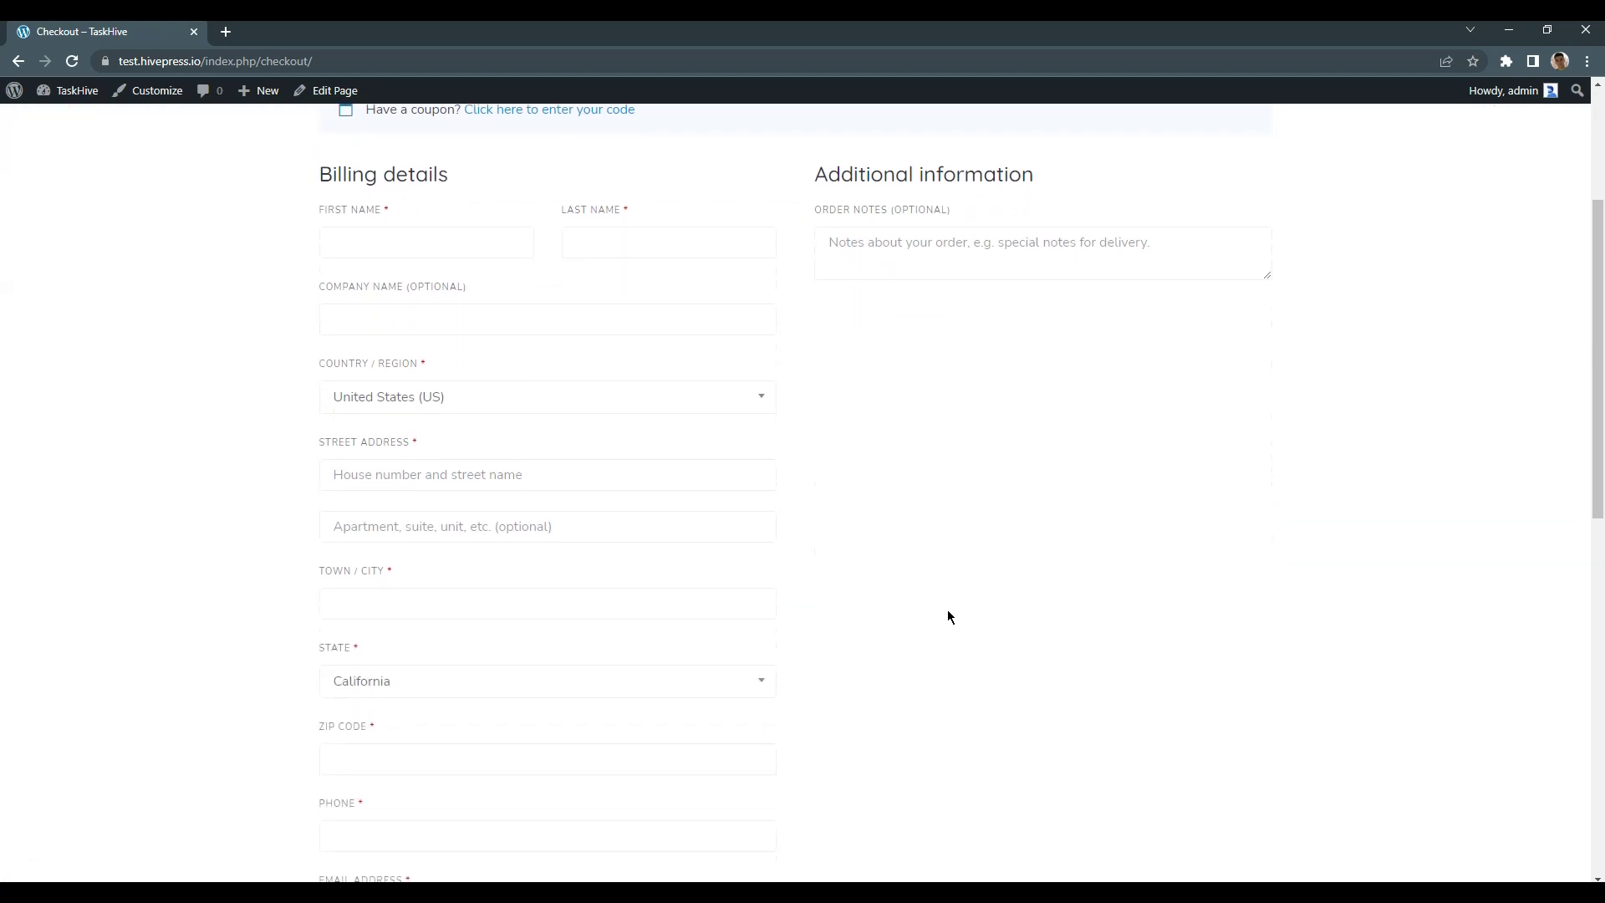
scroll(949, 617, "down", 1)
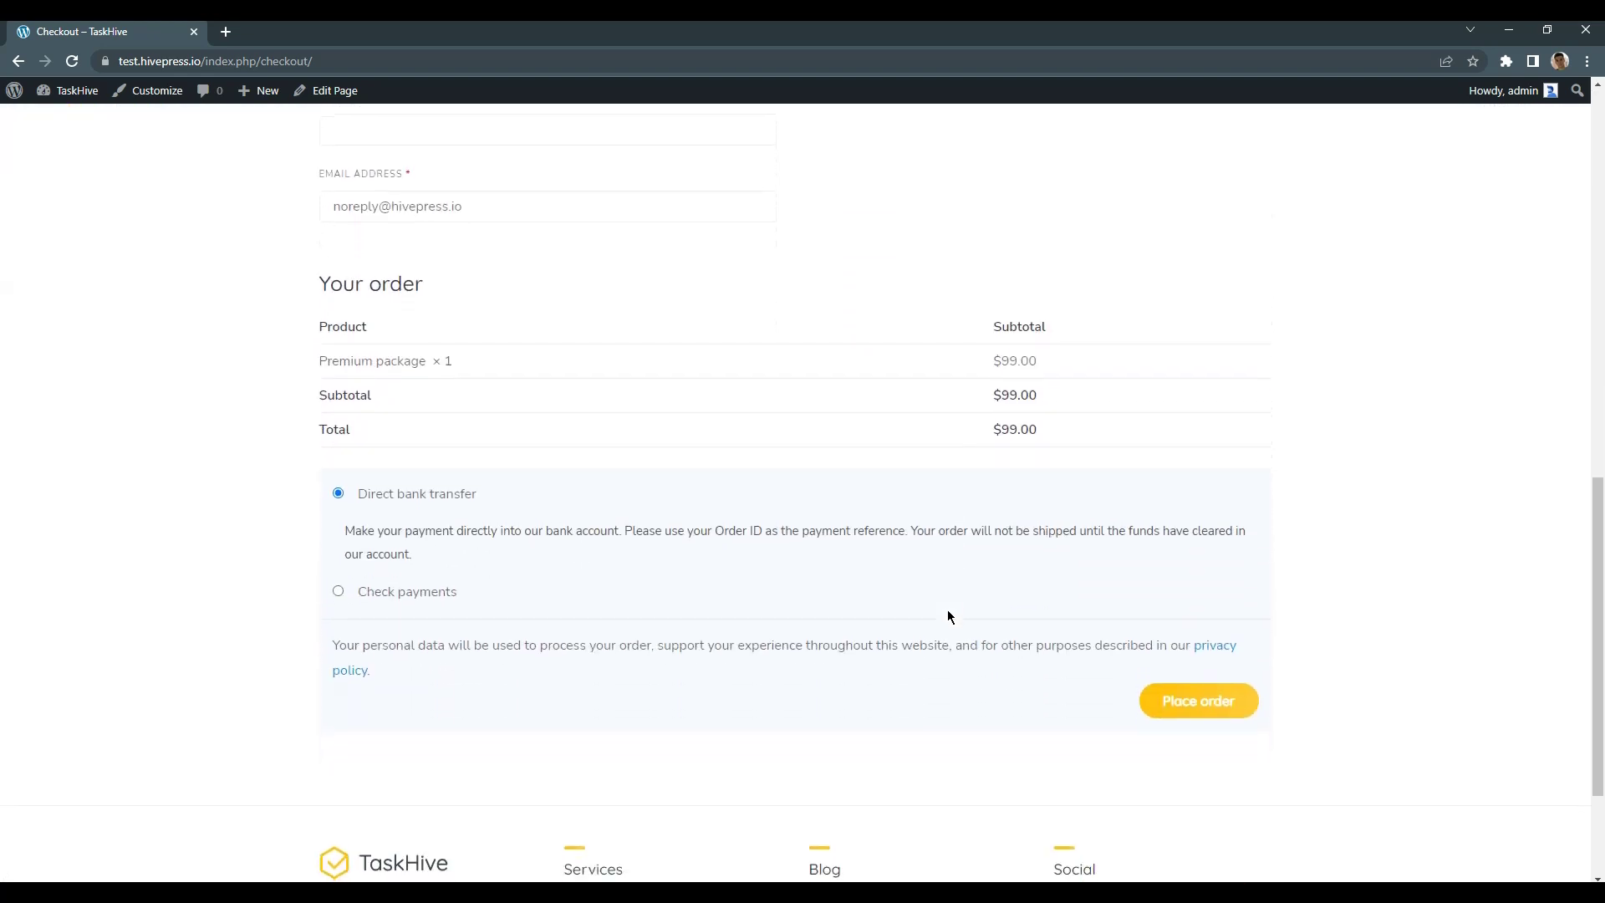
scroll(948, 617, "up", 10)
scroll(948, 616, "up", 2)
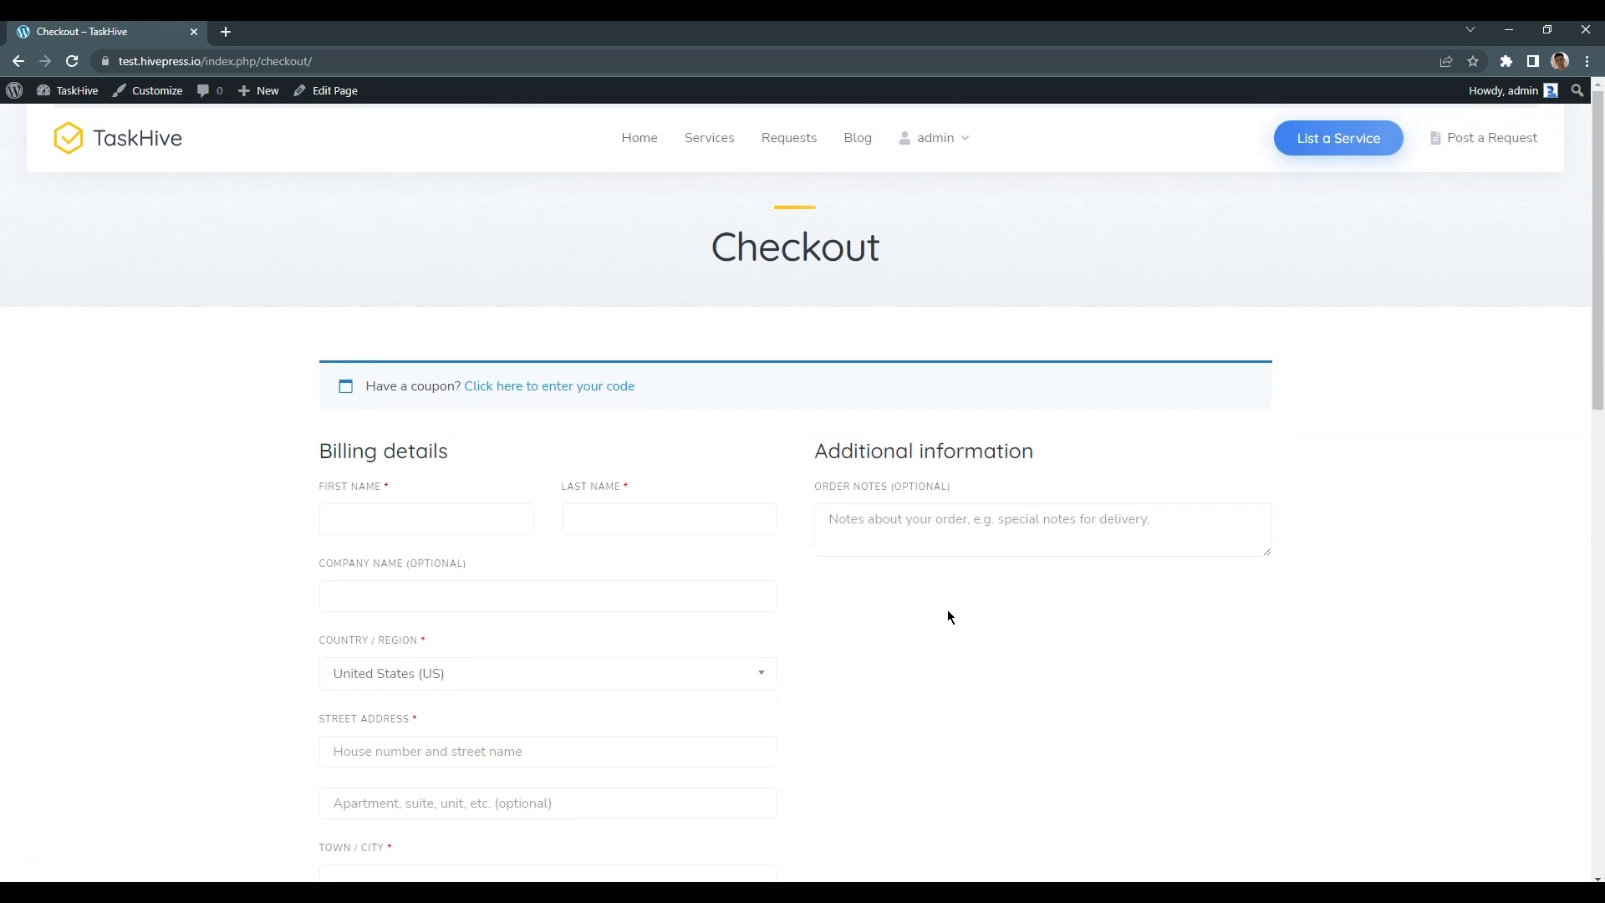